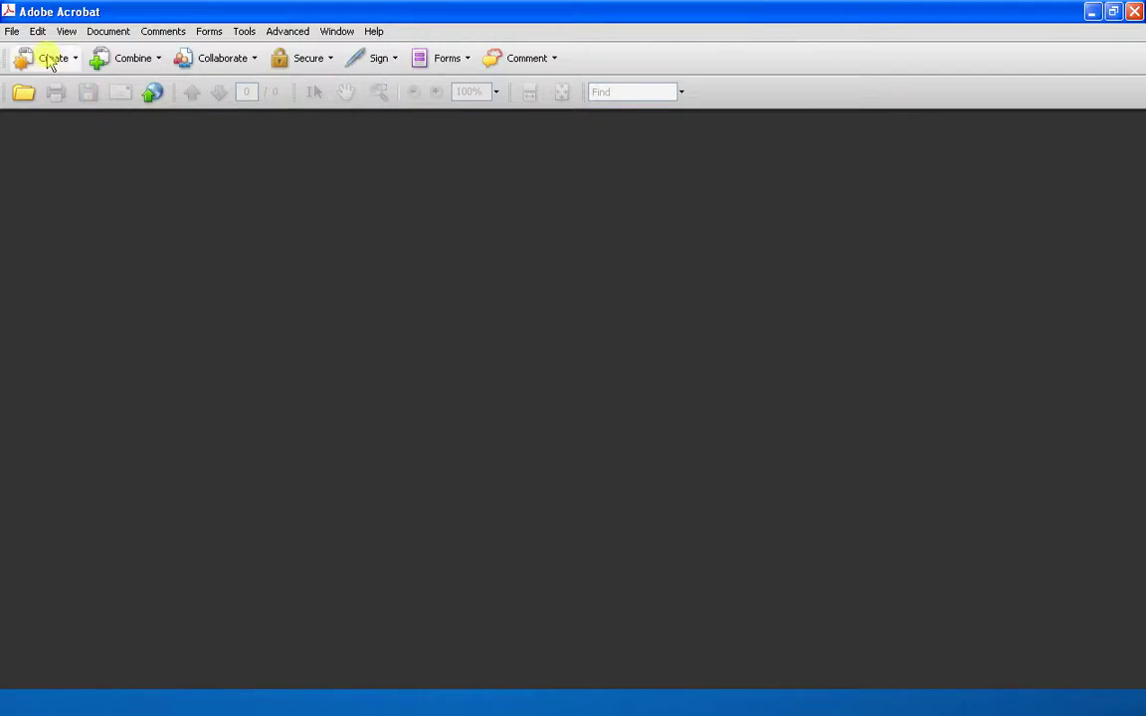
# - Open the wesley scan from the Desktop, showing All Files types, in Acrobat
pyautogui.click(24, 94)
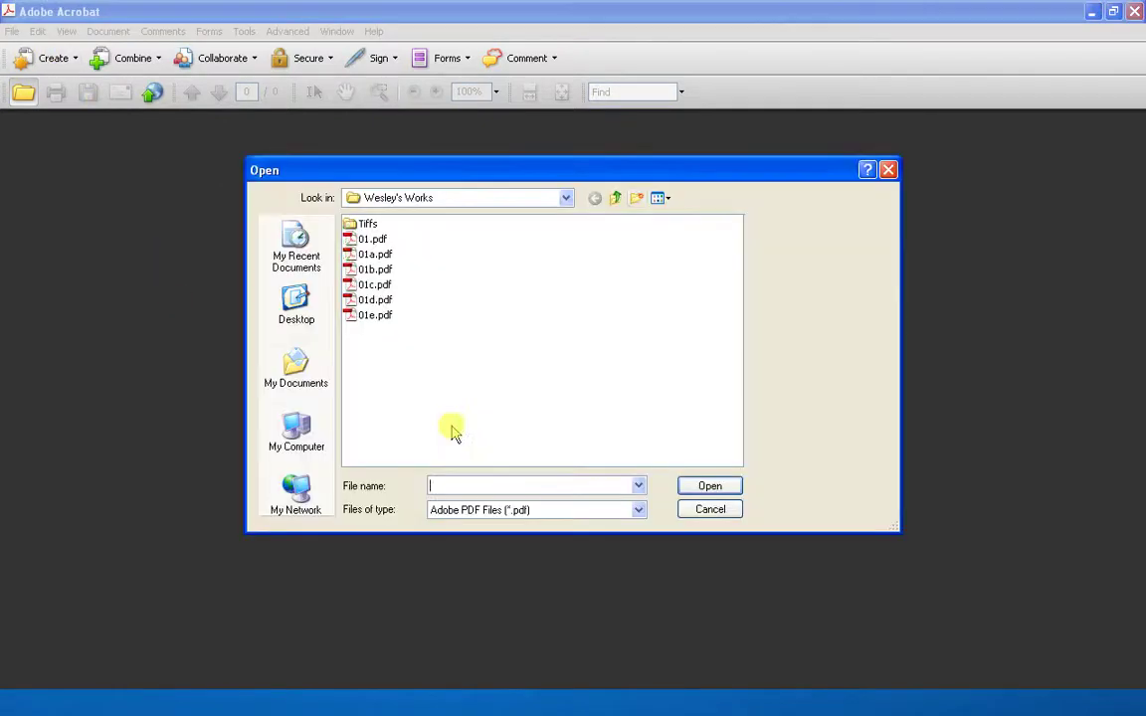
pyautogui.click(566, 200)
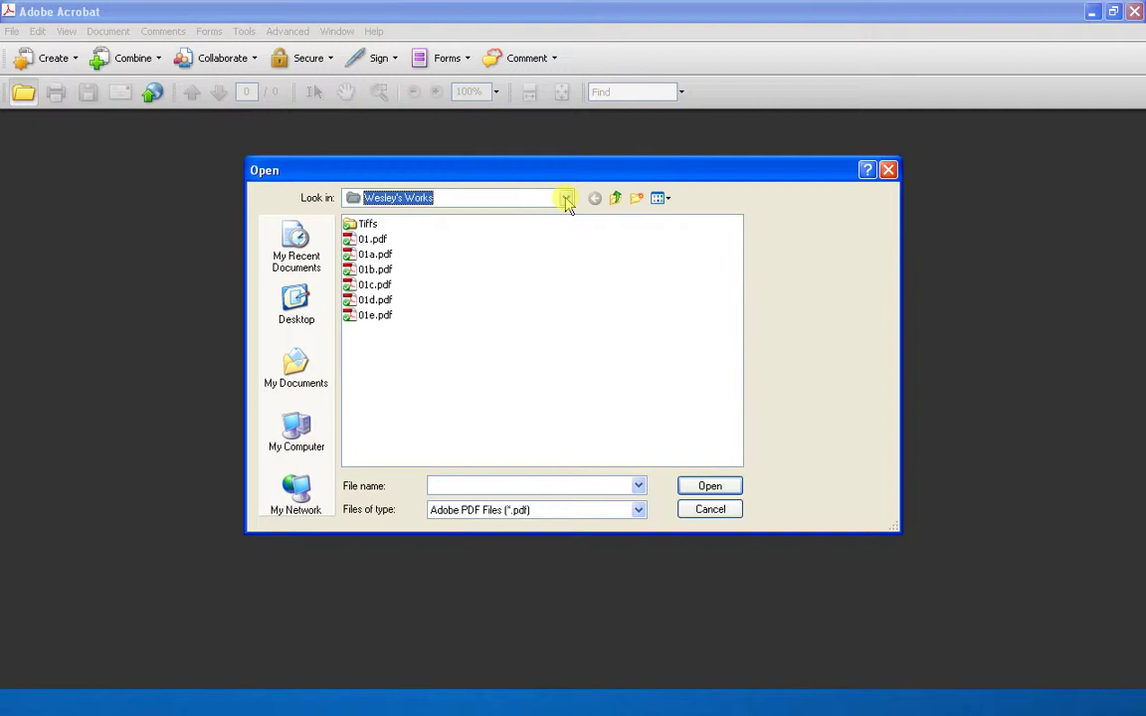
pyautogui.click(566, 200)
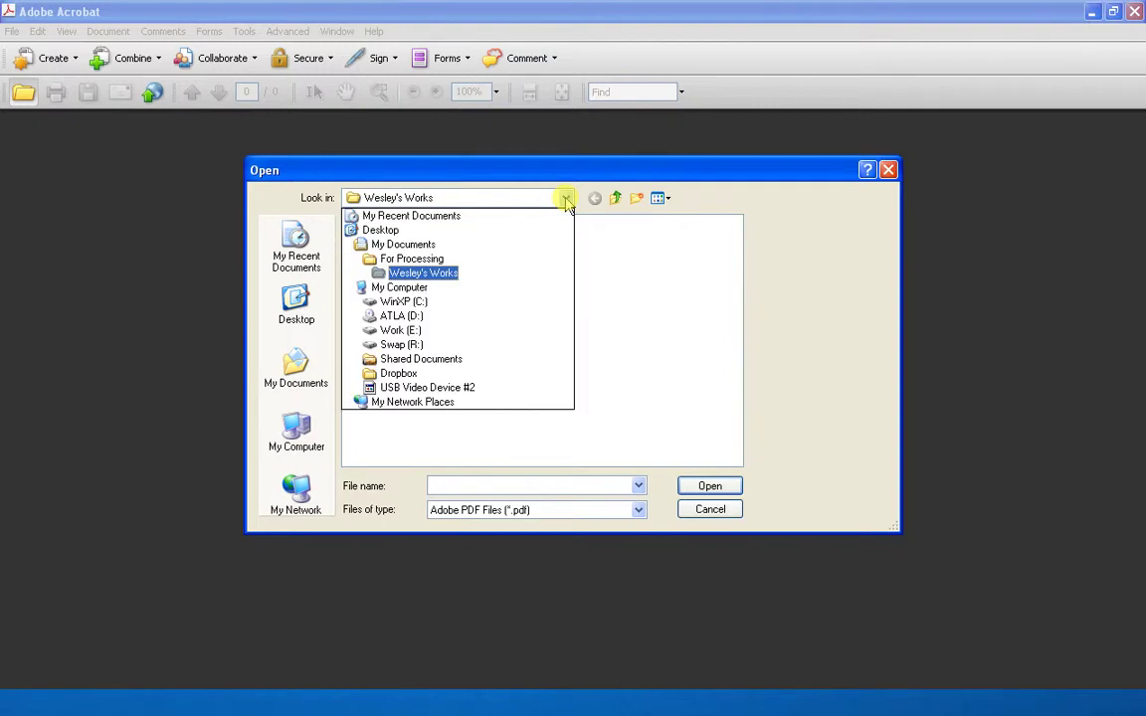
pyautogui.click(468, 230)
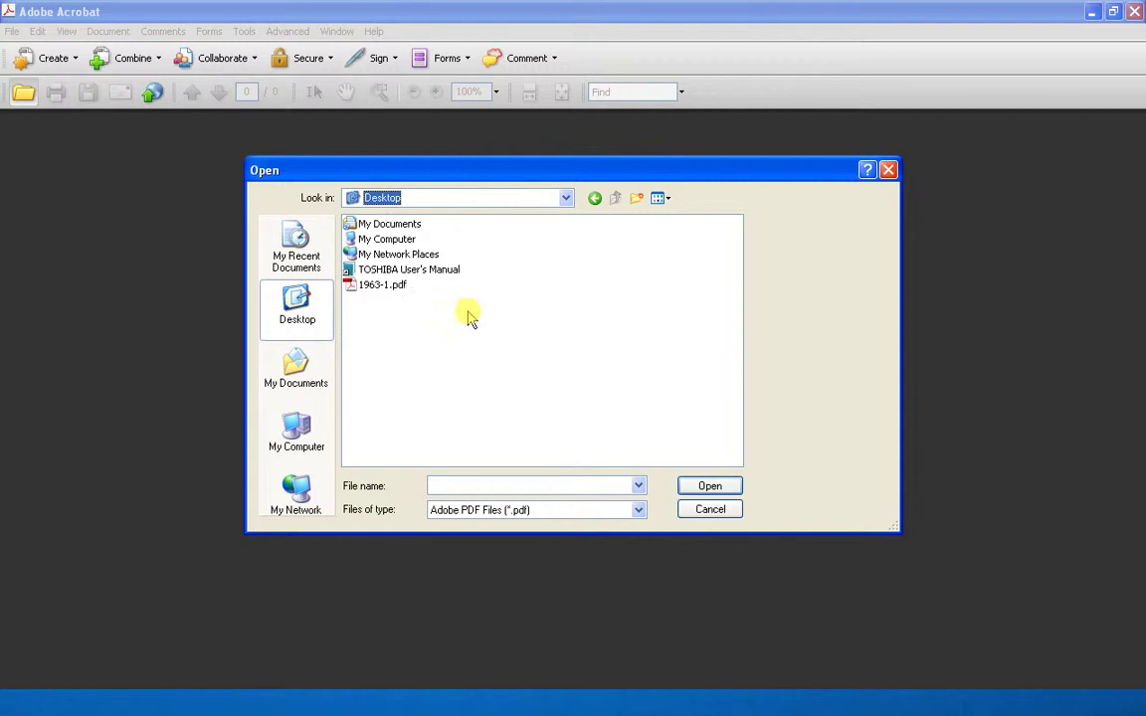
pyautogui.click(638, 512)
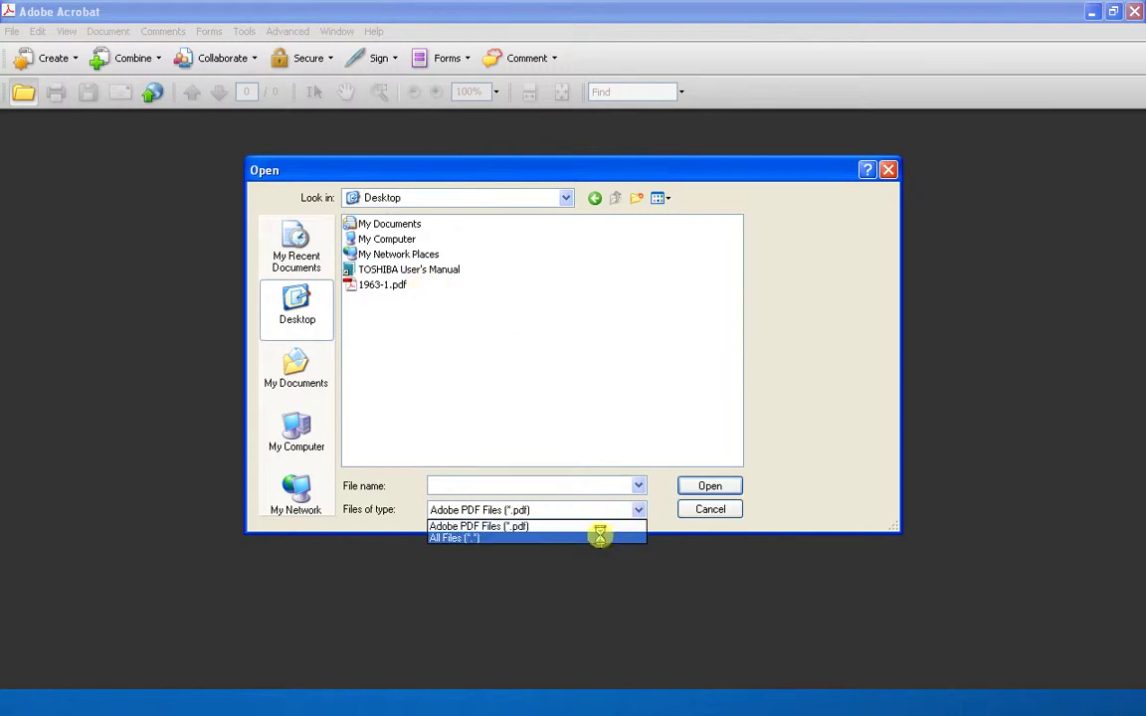
pyautogui.click(600, 538)
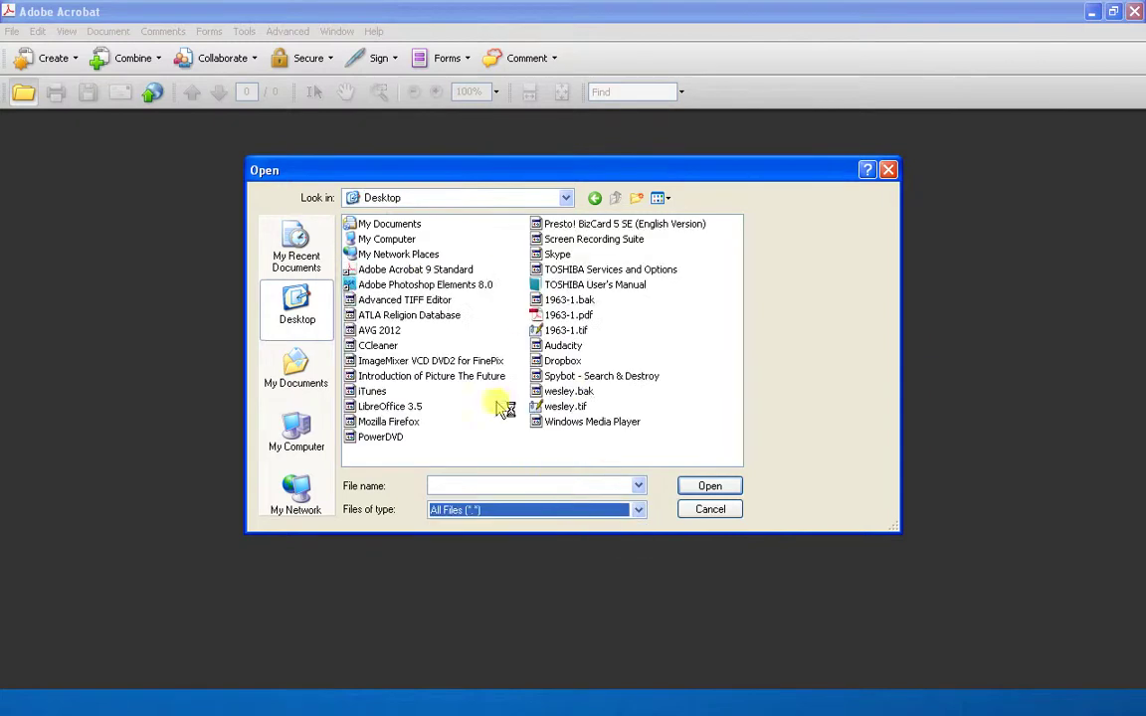
pyautogui.click(568, 406)
pyautogui.click(709, 488)
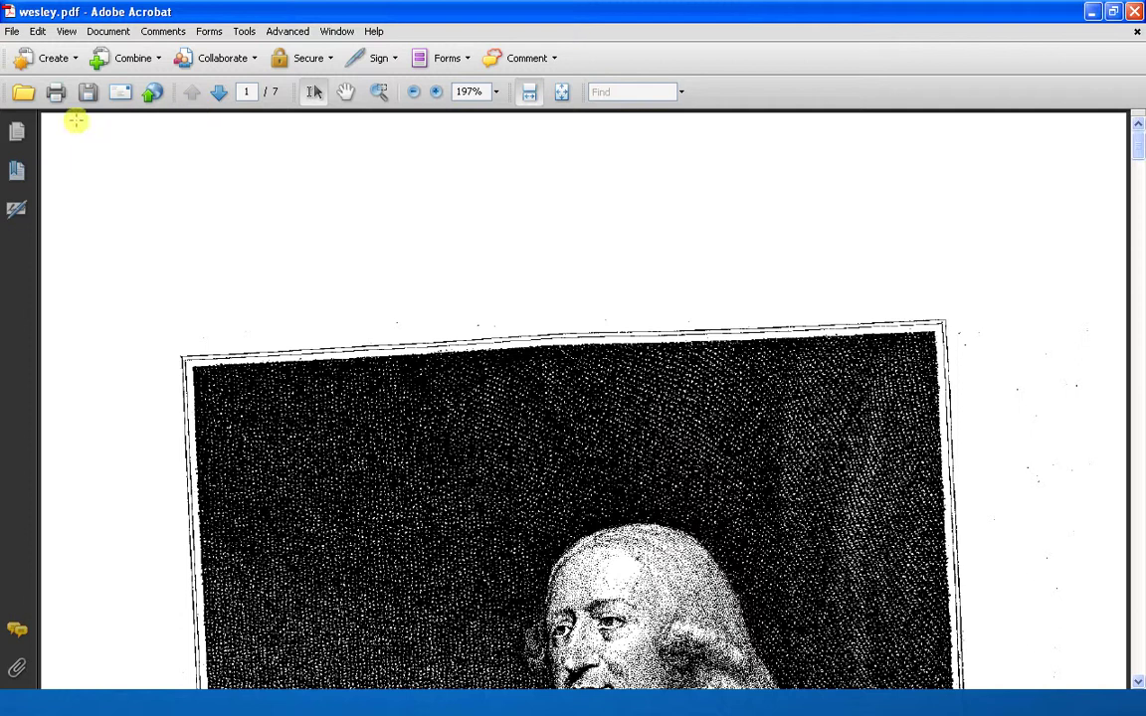
# - Configure Recognize Text Using OCR: English (UK), Searchable Image output, Low (300 dpi) downsampling
pyautogui.click(119, 34)
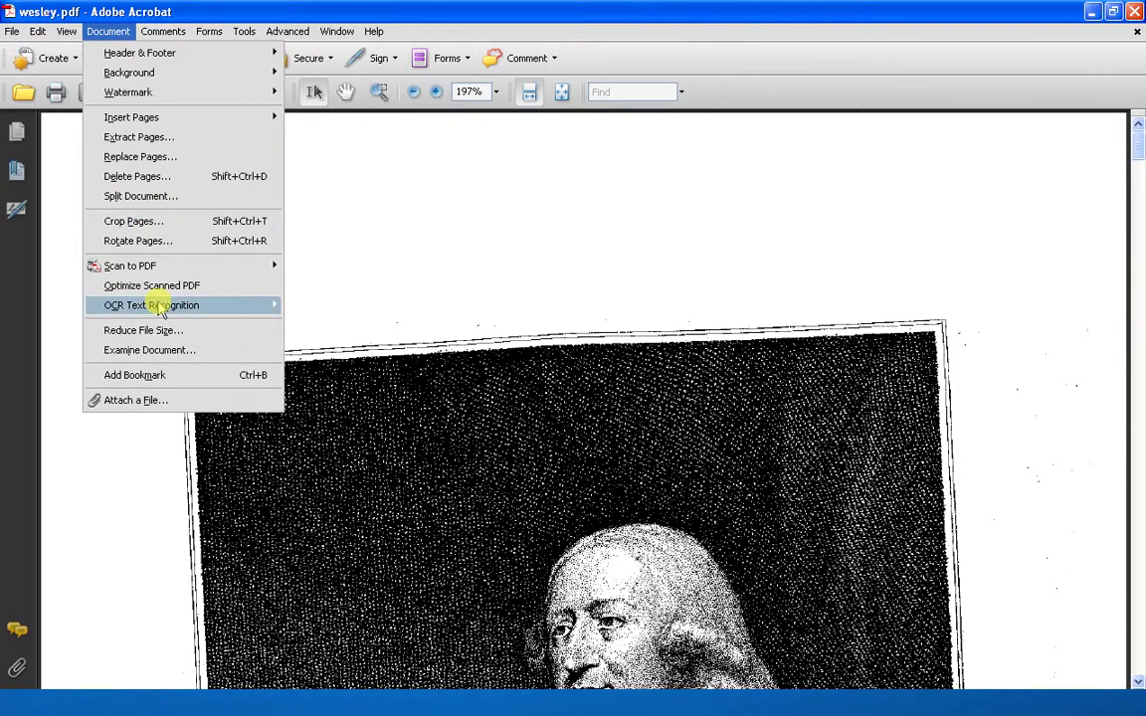
pyautogui.moveTo(159, 307)
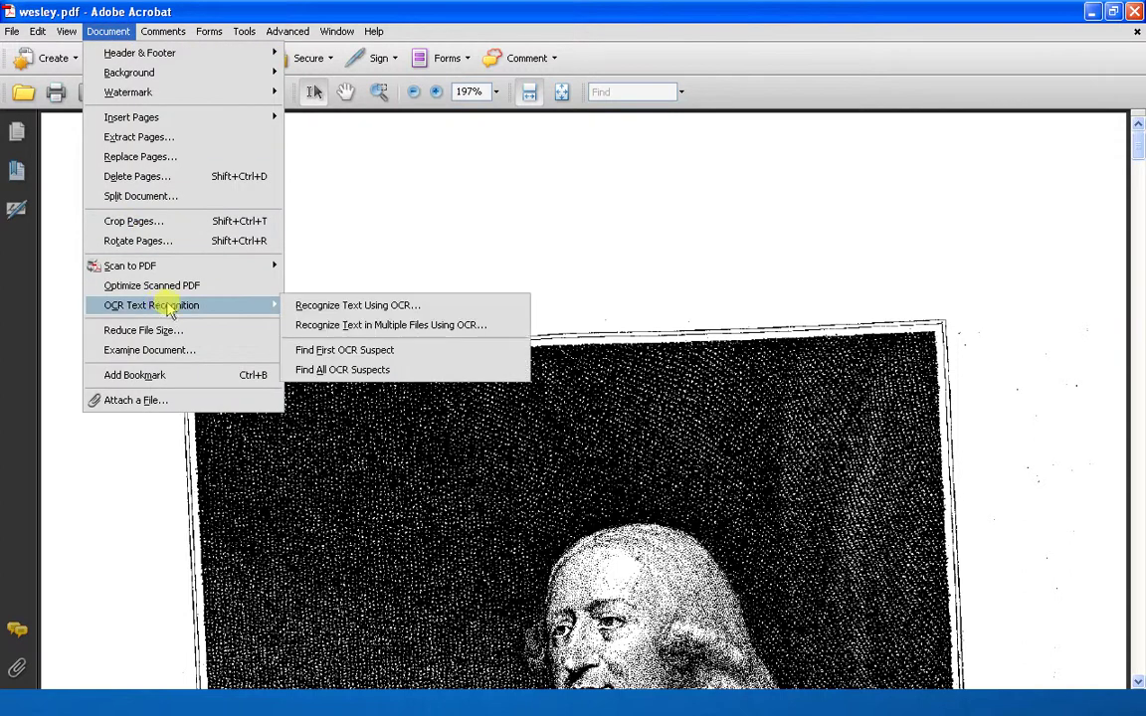
pyautogui.click(347, 311)
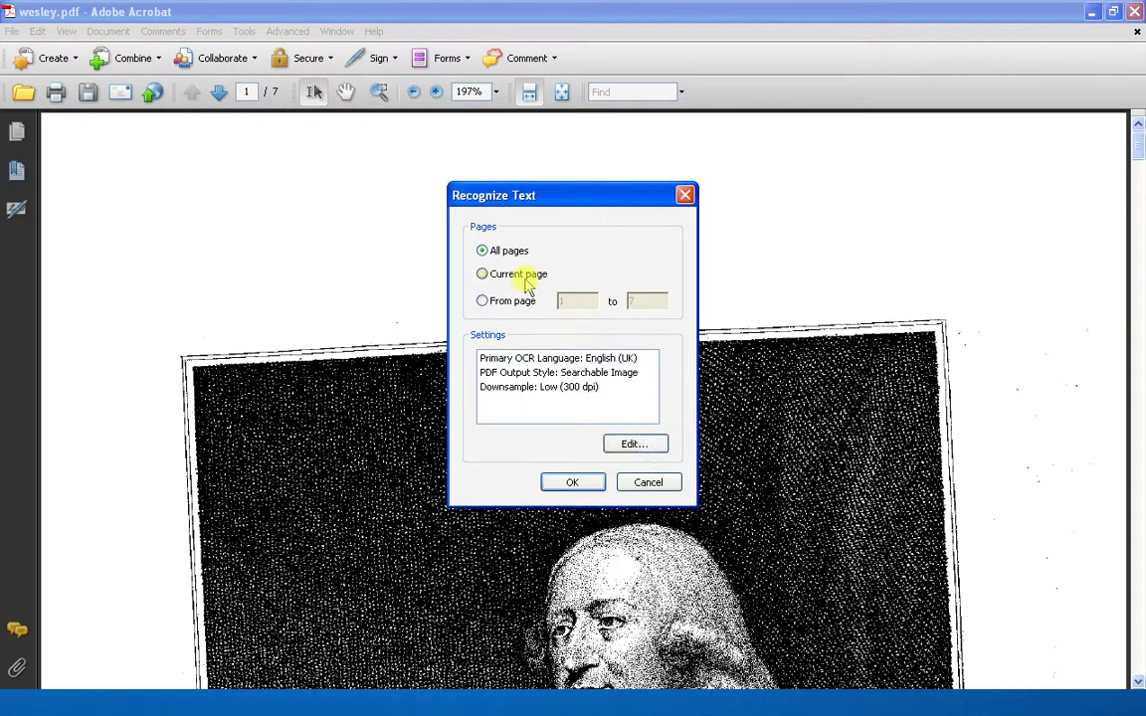
pyautogui.click(634, 445)
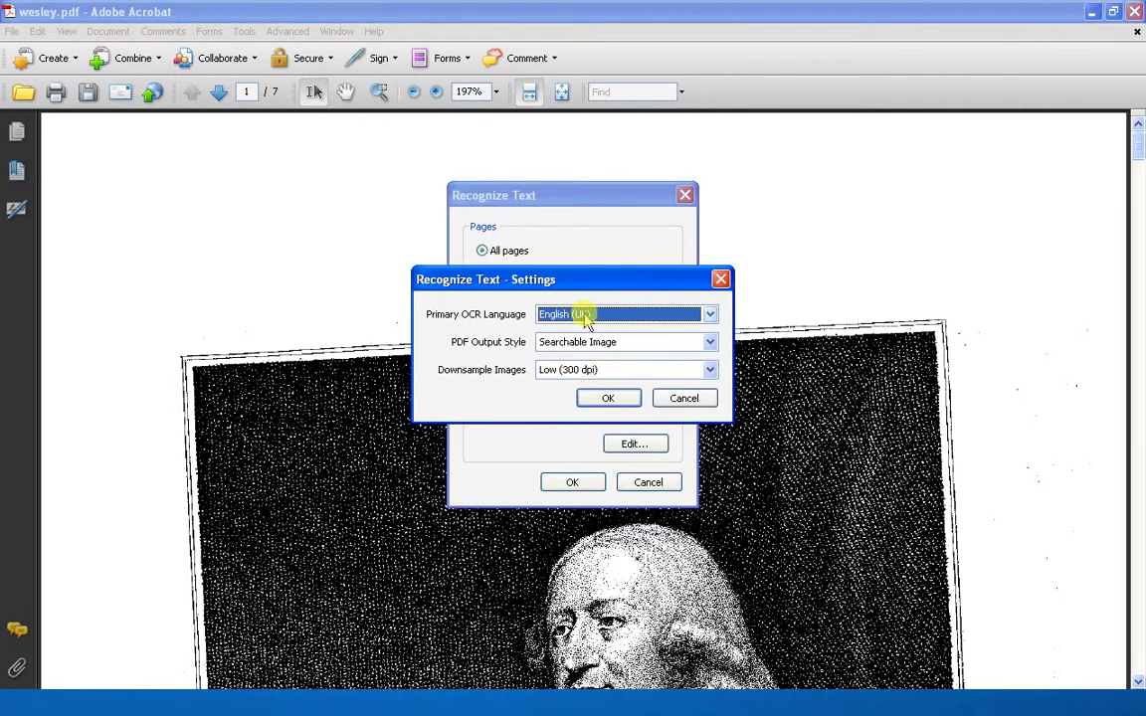
pyautogui.click(712, 317)
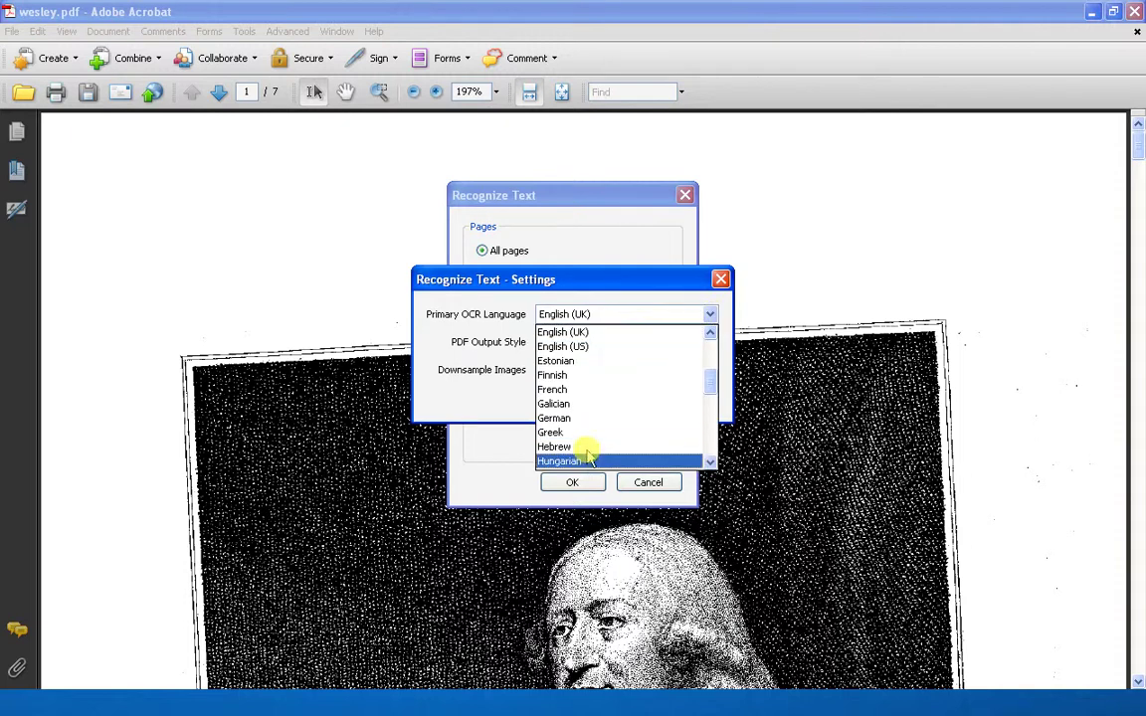
pyautogui.click(585, 334)
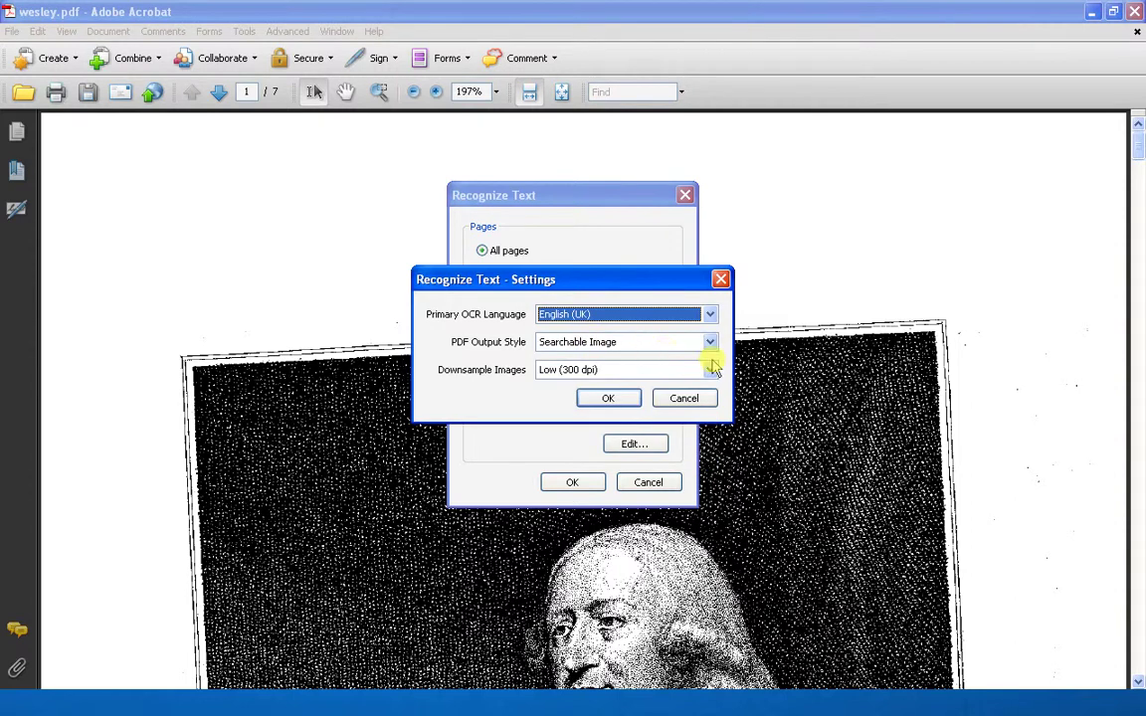
pyautogui.click(607, 395)
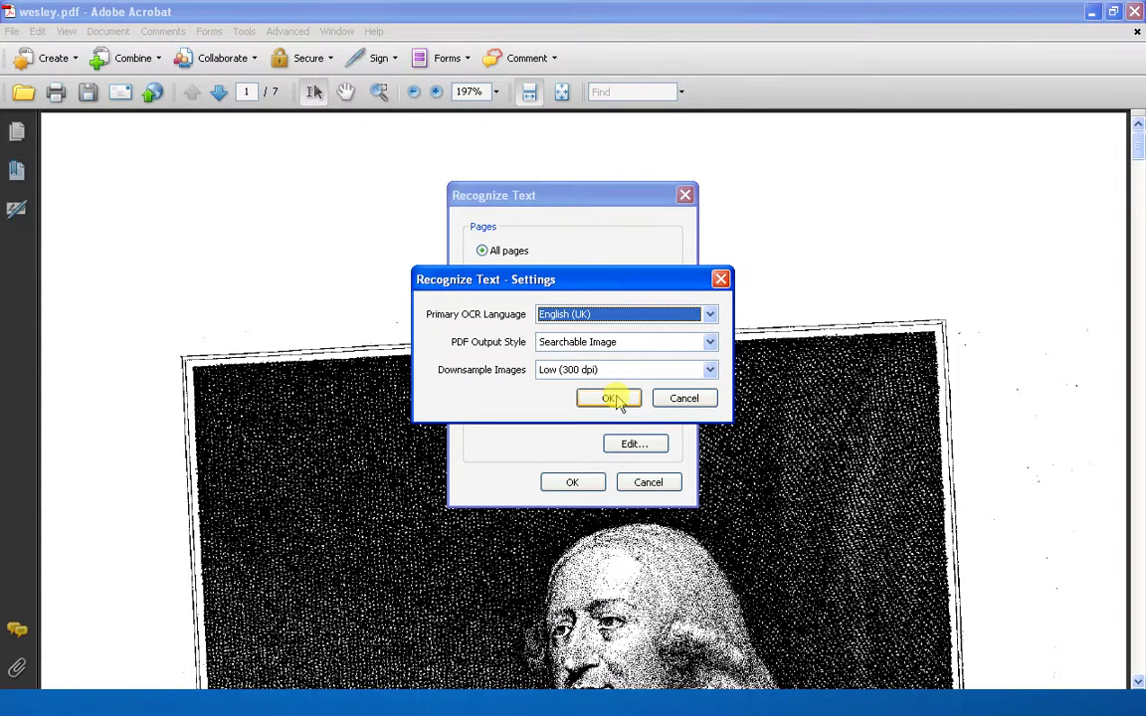
pyautogui.click(612, 398)
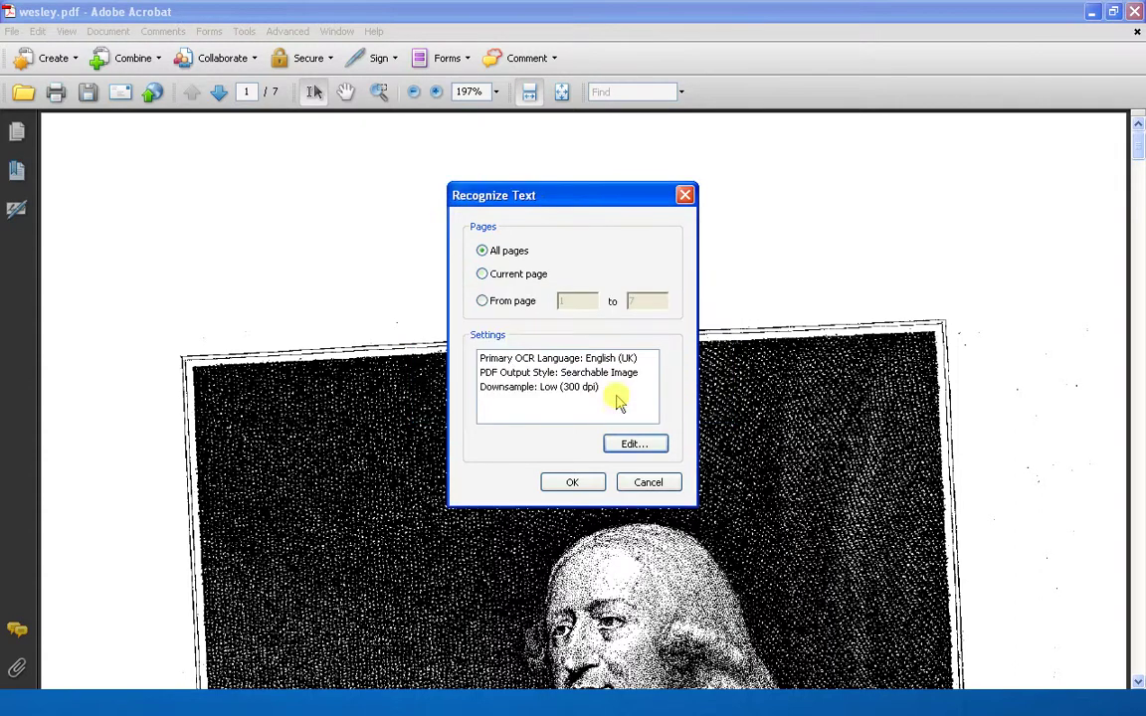
# - Run text recognition across all seven pages of wesley.pdf
pyautogui.click(571, 483)
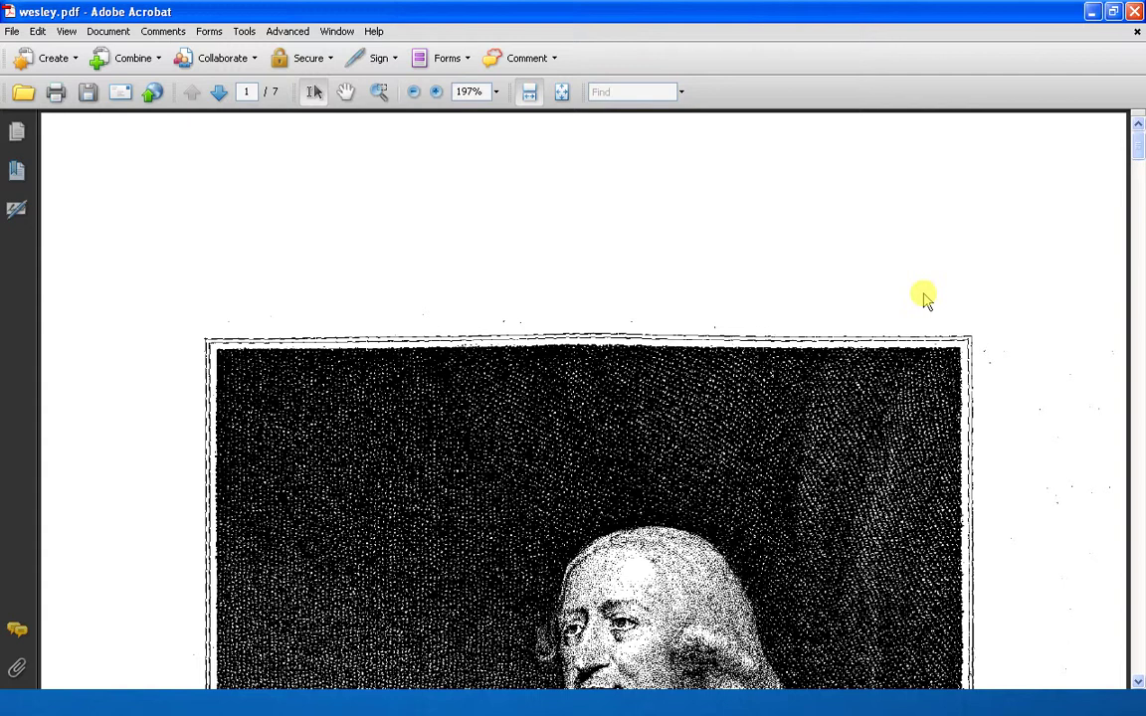
# - Show the page thumbnails, jump to page 4 and scroll through it
pyautogui.click(20, 134)
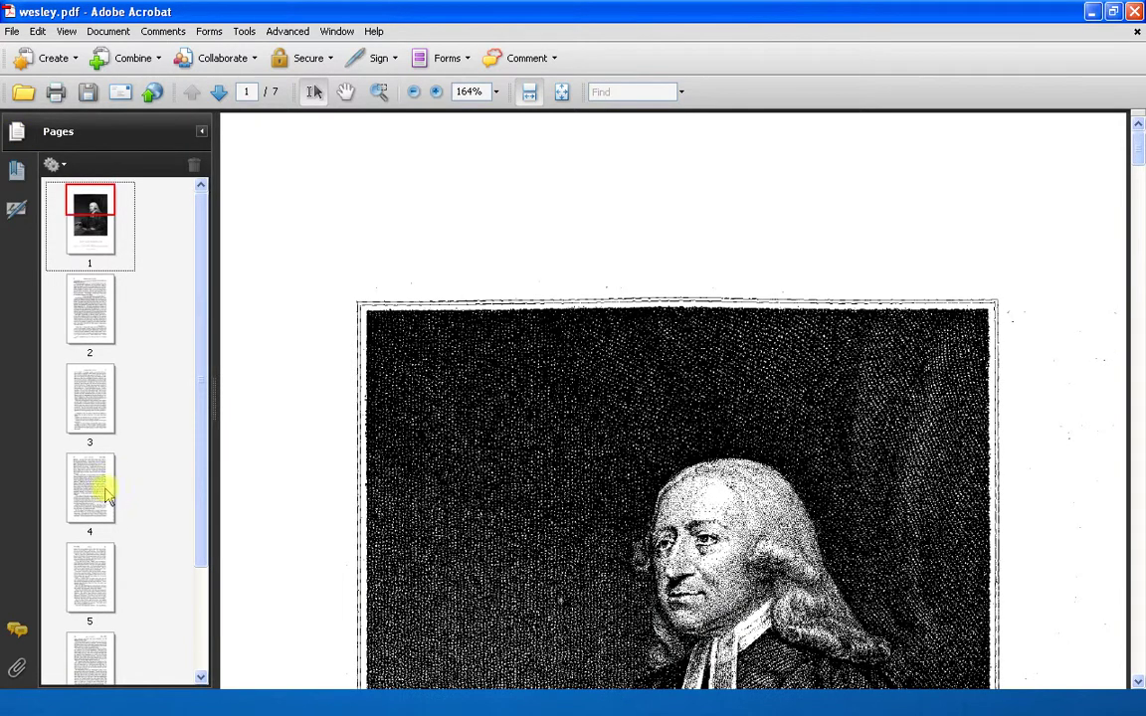
pyautogui.click(92, 482)
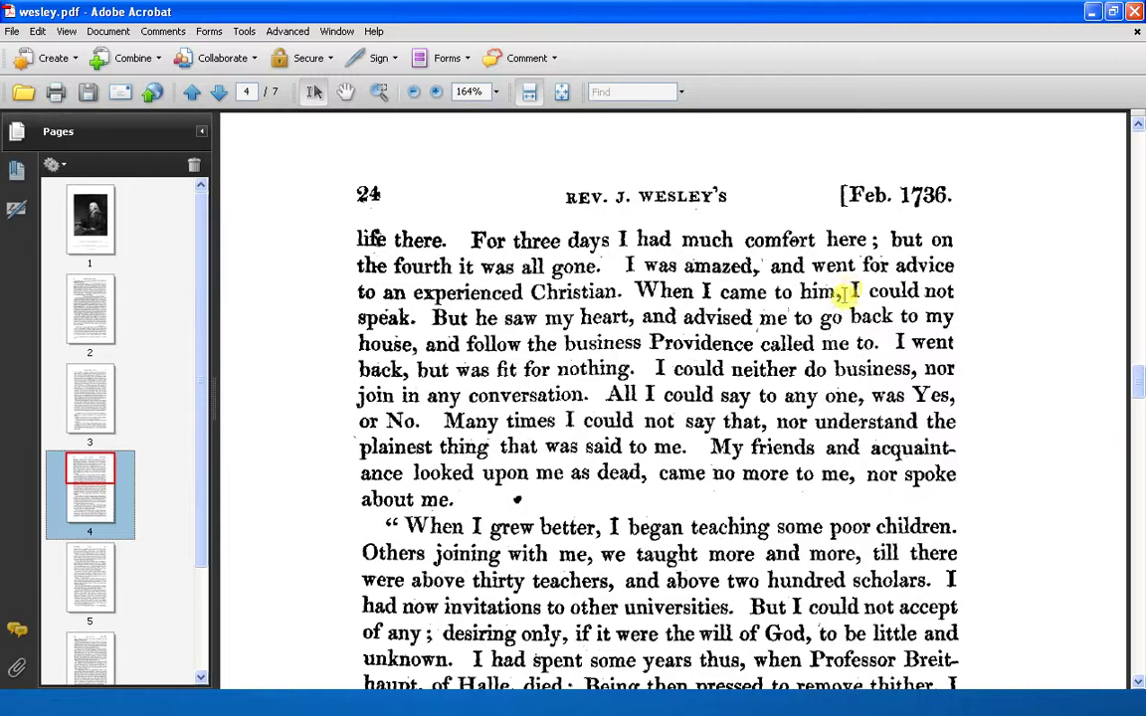
pyautogui.scroll(-12, 843, 294)
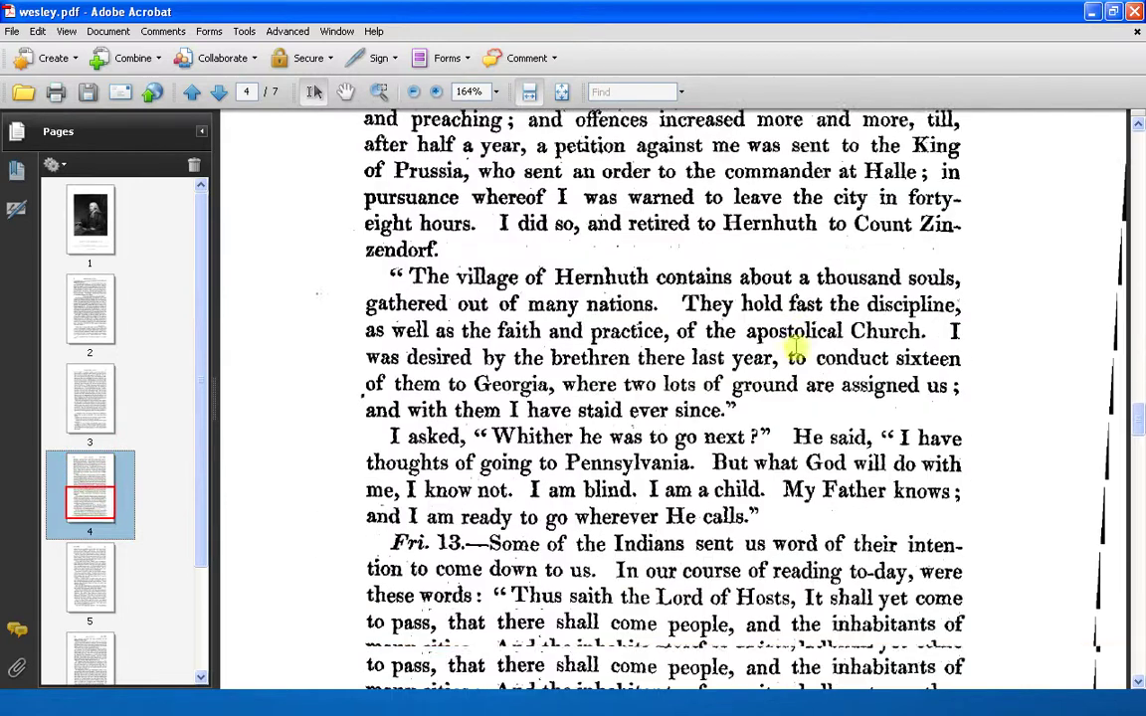
pyautogui.scroll(-1, 802, 417)
pyautogui.scroll(13, 814, 332)
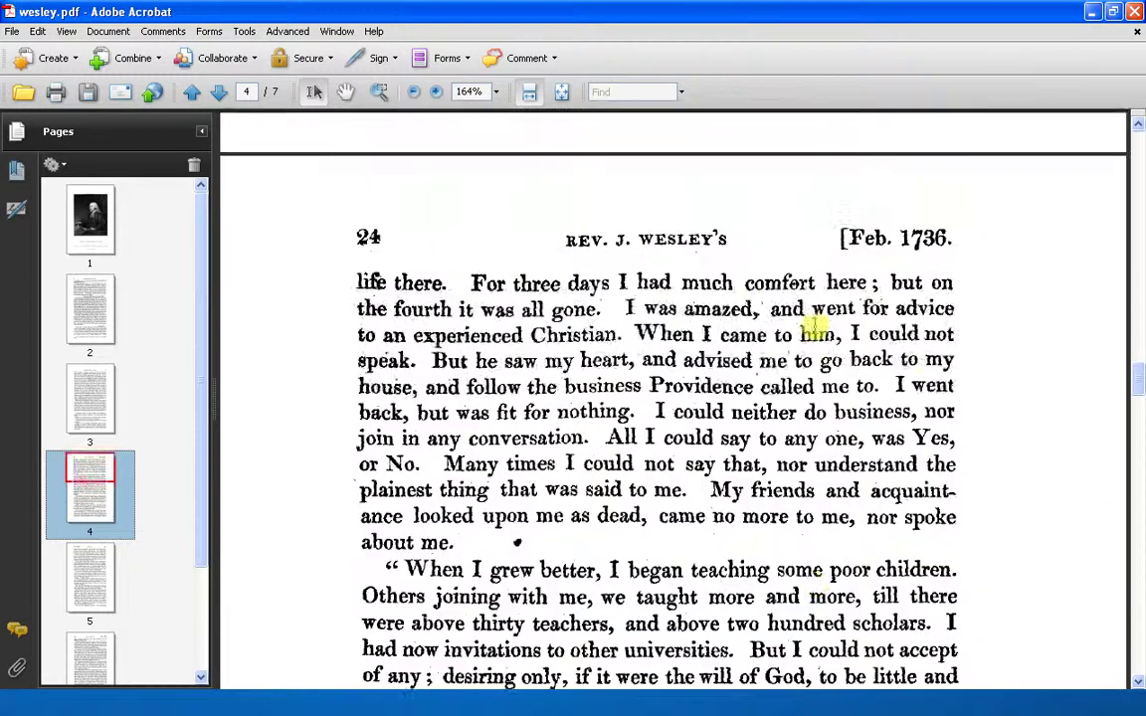
pyautogui.scroll(6, 844, 345)
pyautogui.scroll(-10, 1015, 427)
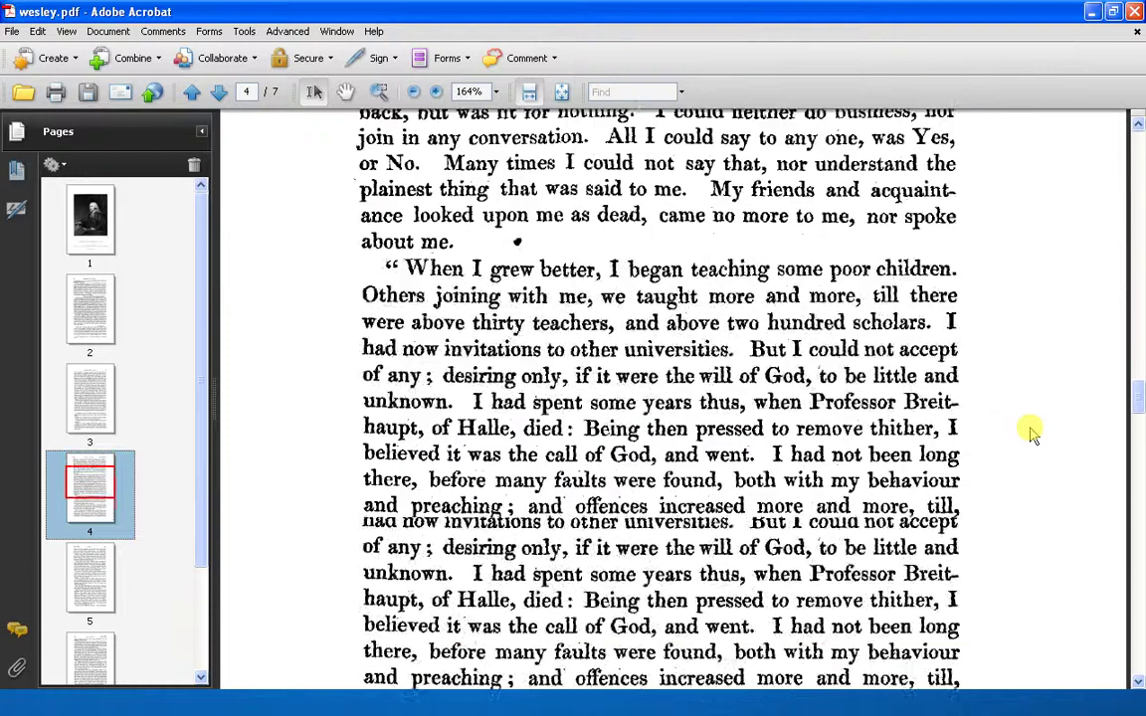
pyautogui.scroll(-13, 1054, 444)
pyautogui.scroll(-4, 1094, 492)
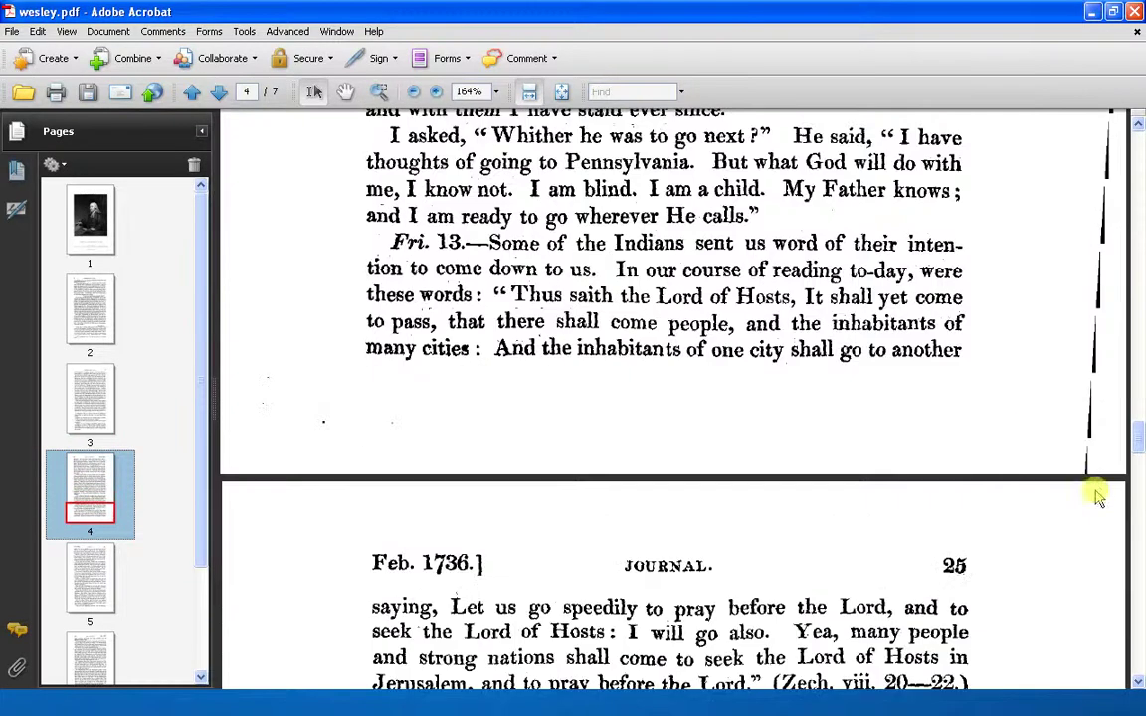
pyautogui.scroll(-3, 1055, 507)
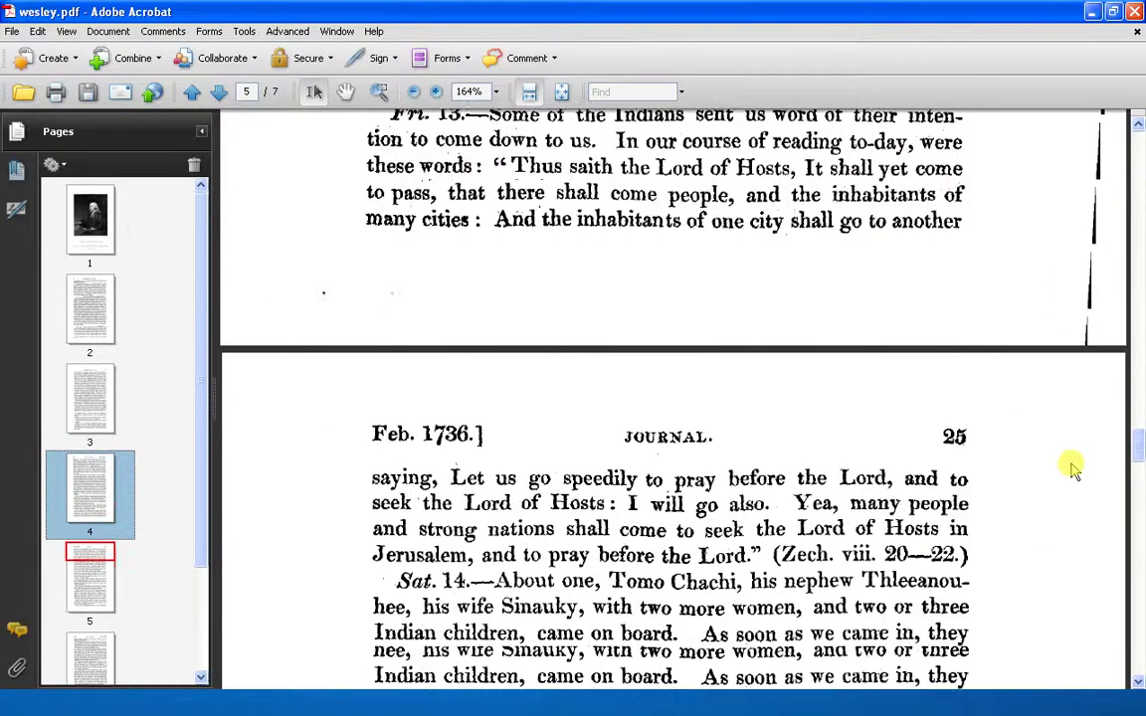
pyautogui.scroll(-7, 1072, 467)
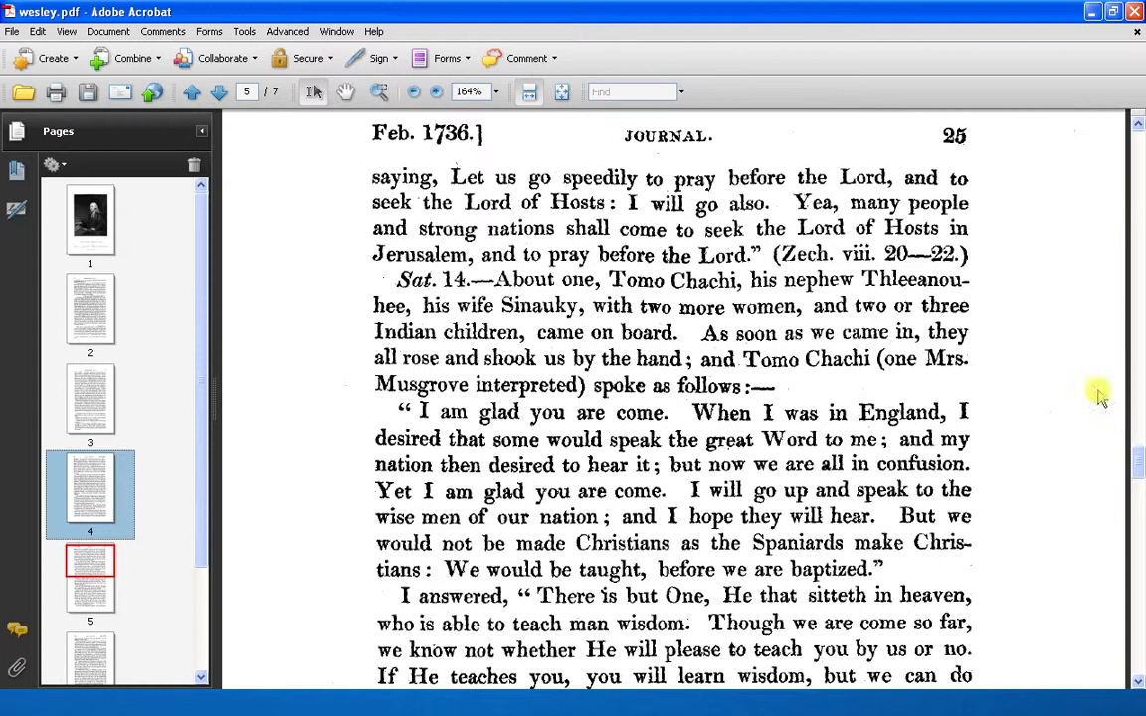
# - Jump to page 5 and scroll to the top of page 6 (journal page 64)
pyautogui.click(76, 568)
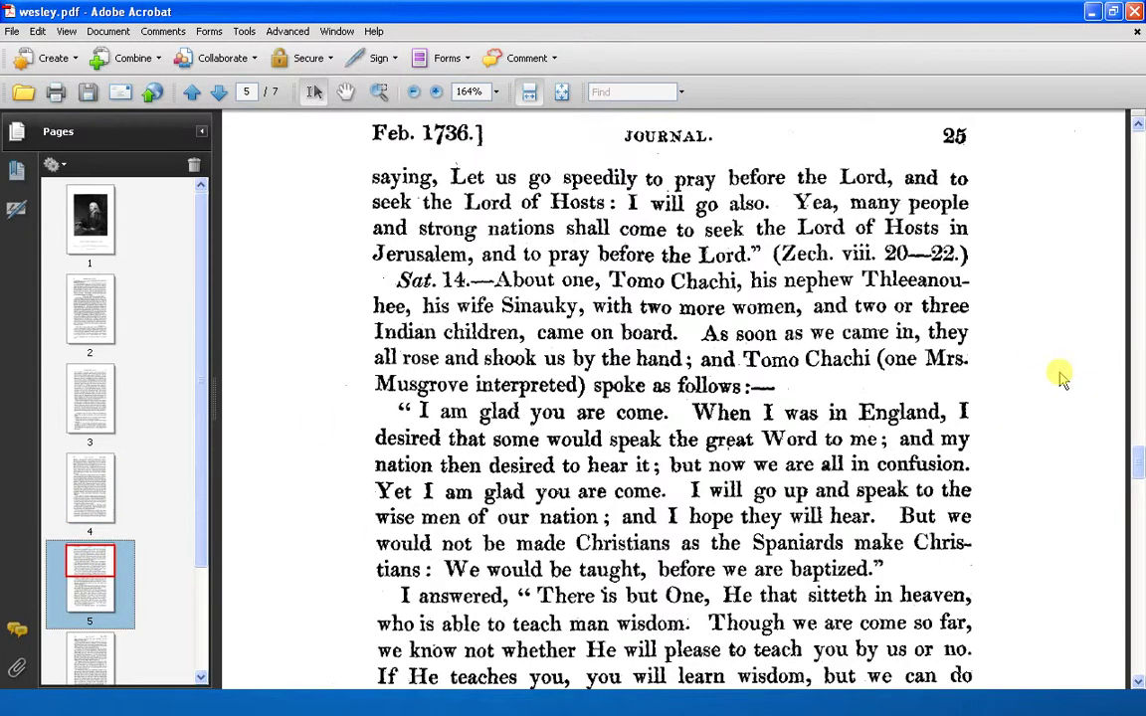
pyautogui.scroll(-15, 1060, 376)
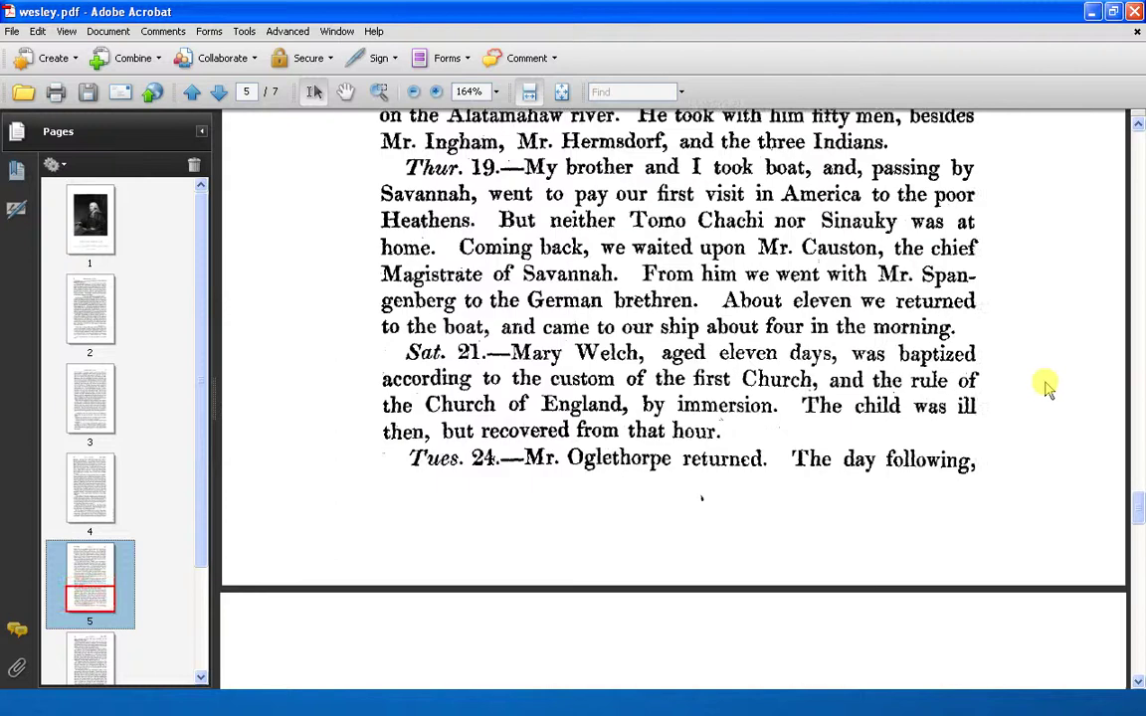
pyautogui.scroll(-6, 1047, 388)
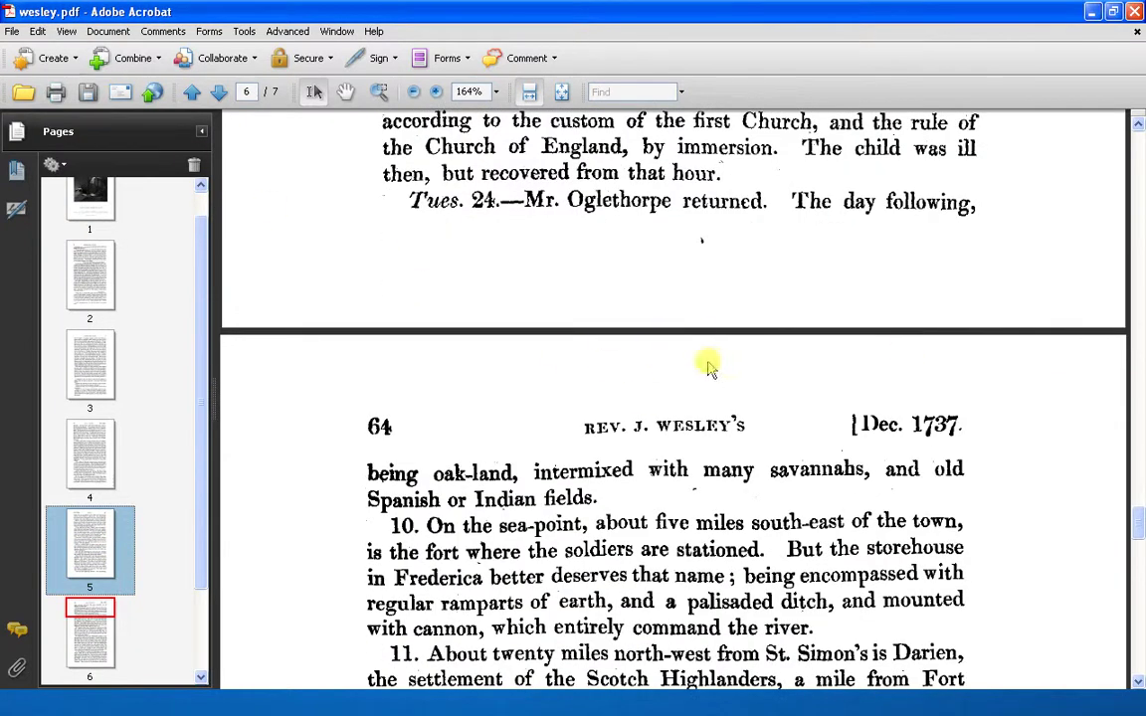
# - Apply Optimize Scanned PDF with Deskew Automatic, Background removal High, despeckling and edge-shadow removal
pyautogui.click(106, 31)
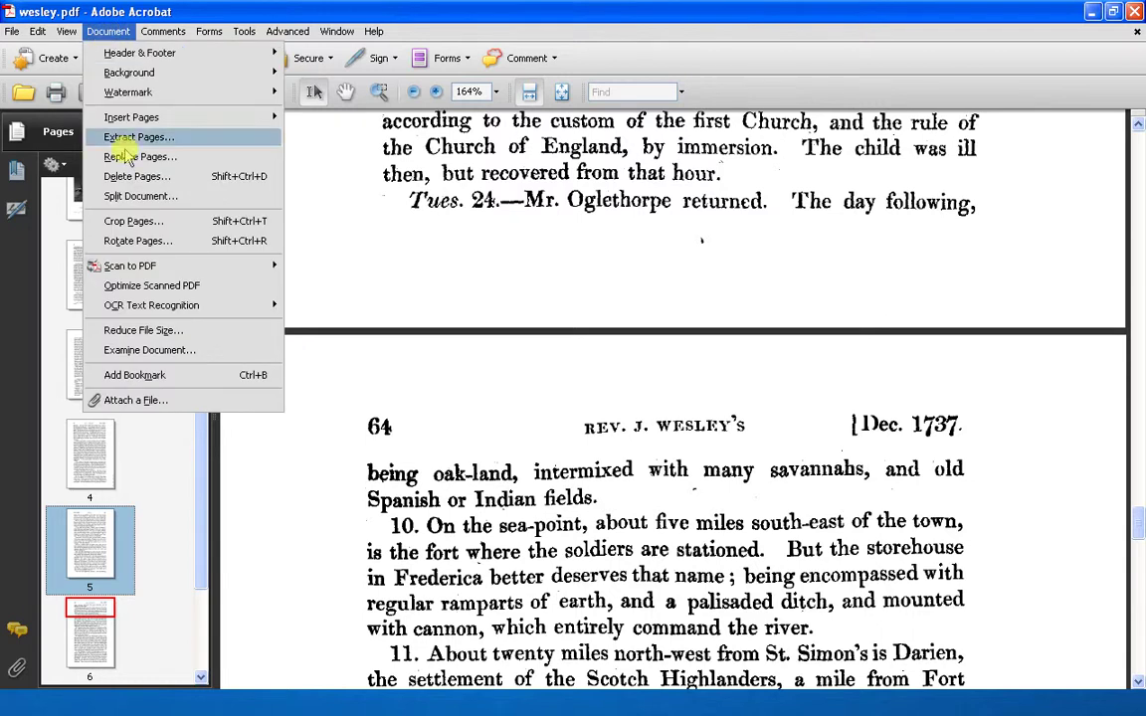
pyautogui.click(161, 288)
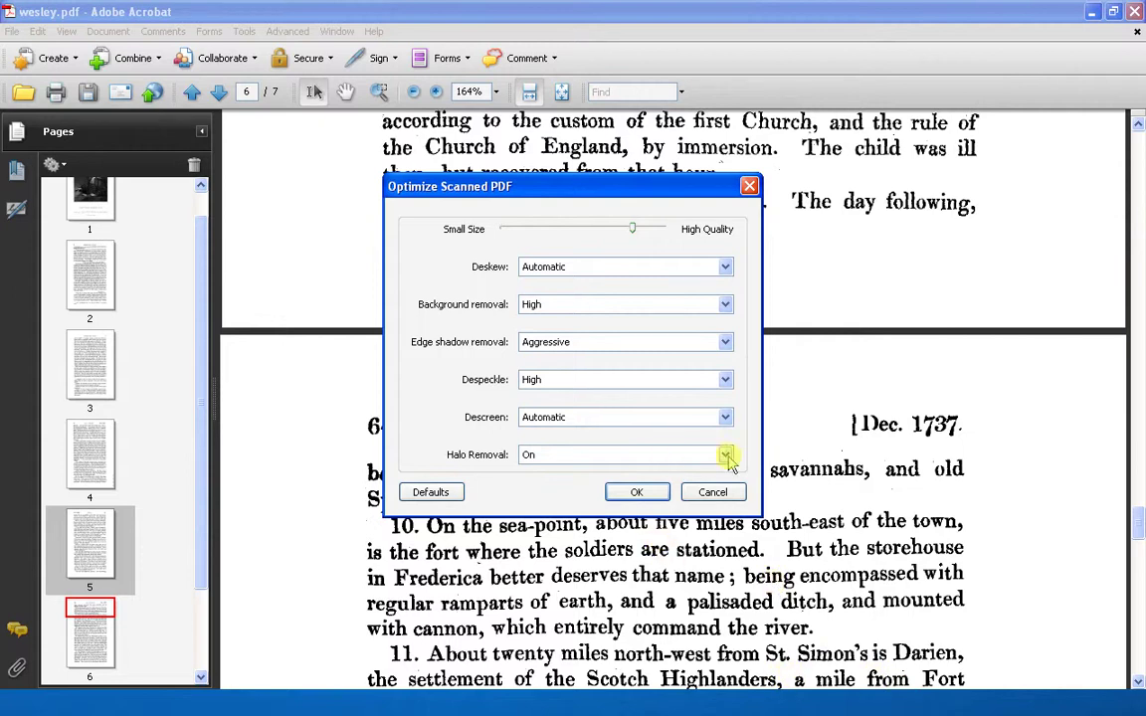
pyautogui.click(638, 492)
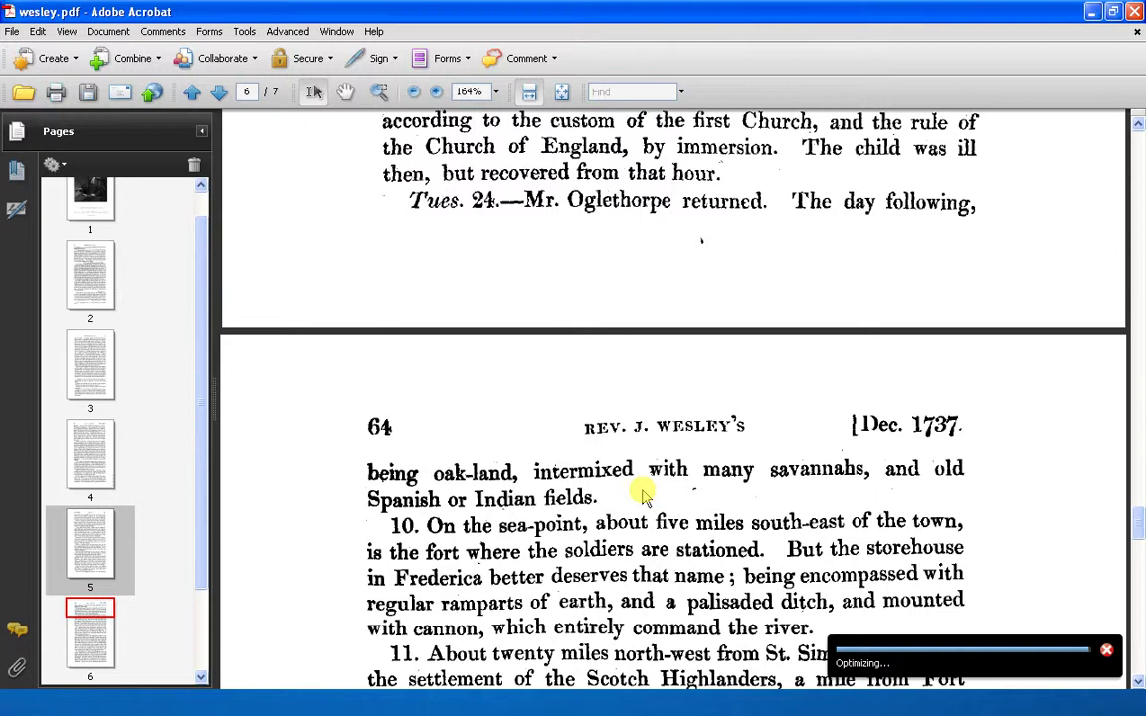
pyautogui.scroll(-3, 642, 498)
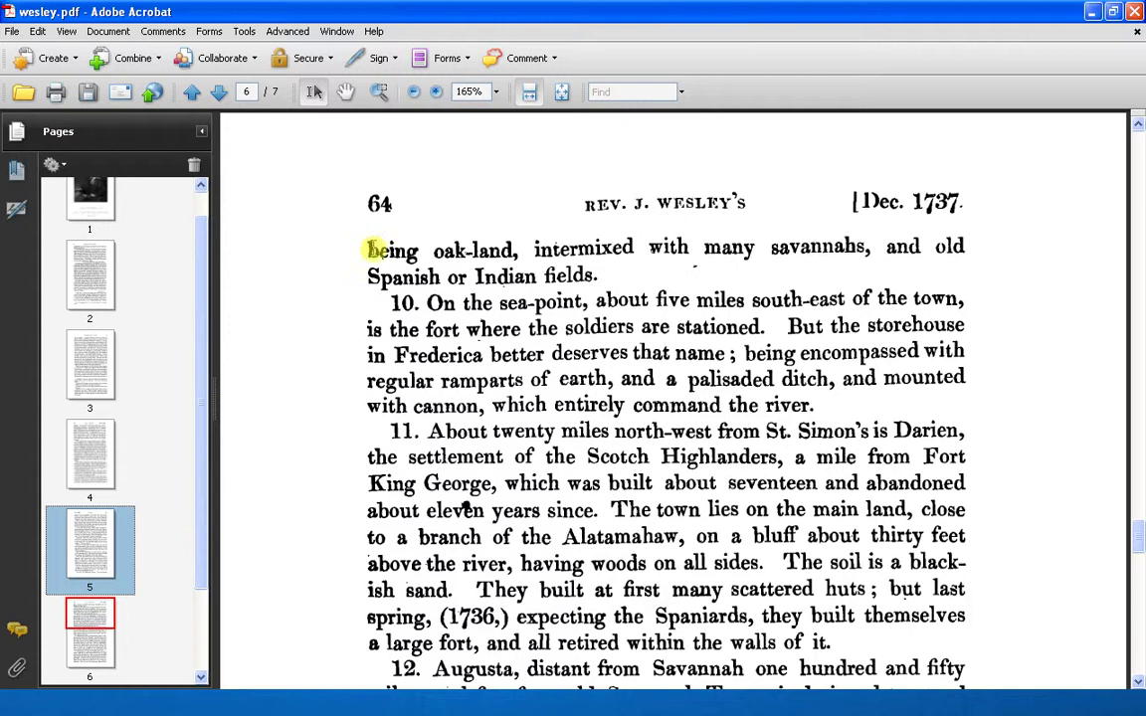
# - Select and copy the page 64 text from 'being oak-land' to 'The soil is'
pyautogui.moveTo(373, 249); pyautogui.dragTo(881, 564)
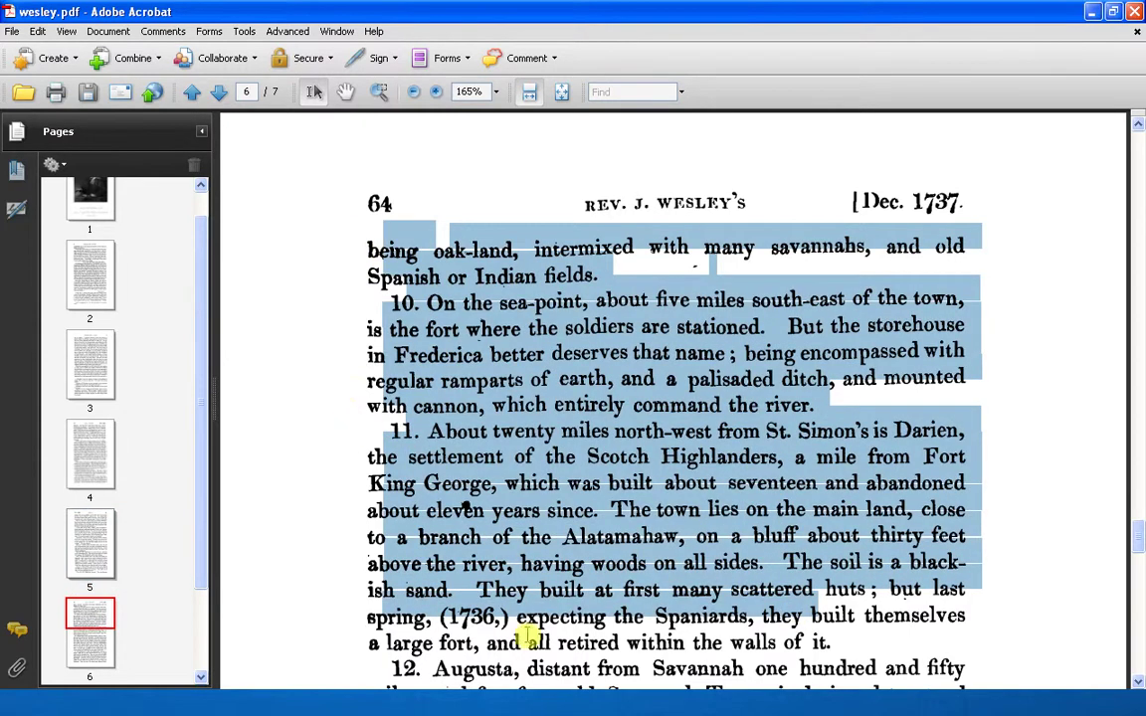
pyautogui.rightClick(614, 395)
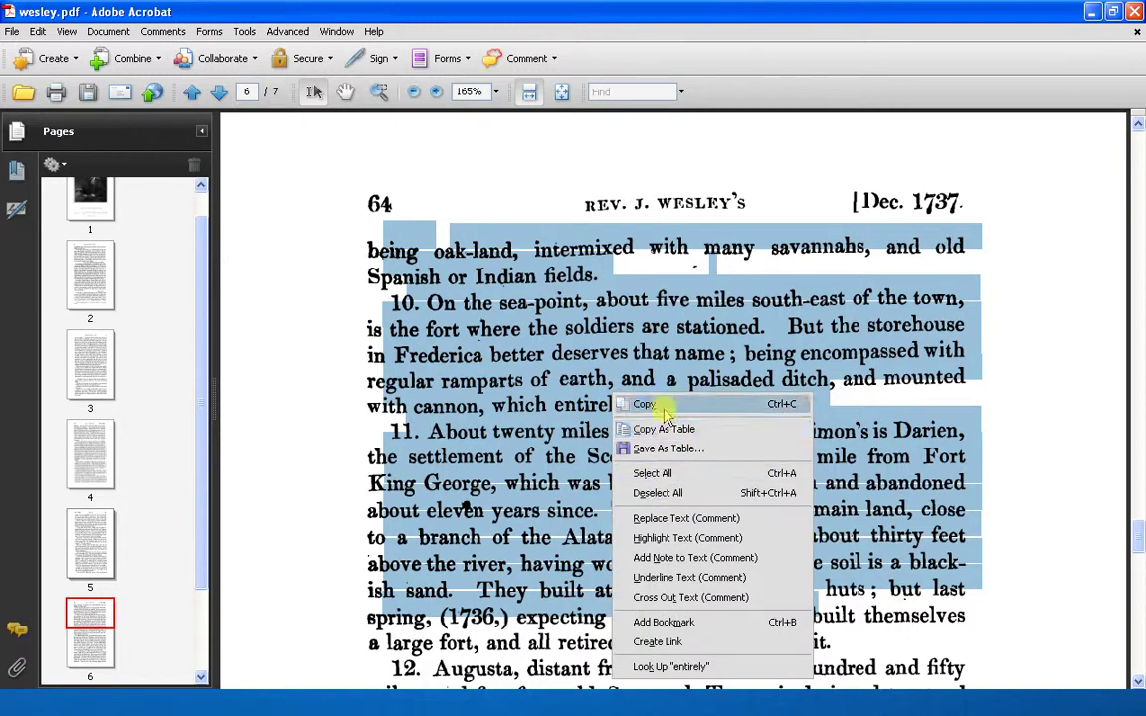
pyautogui.click(663, 408)
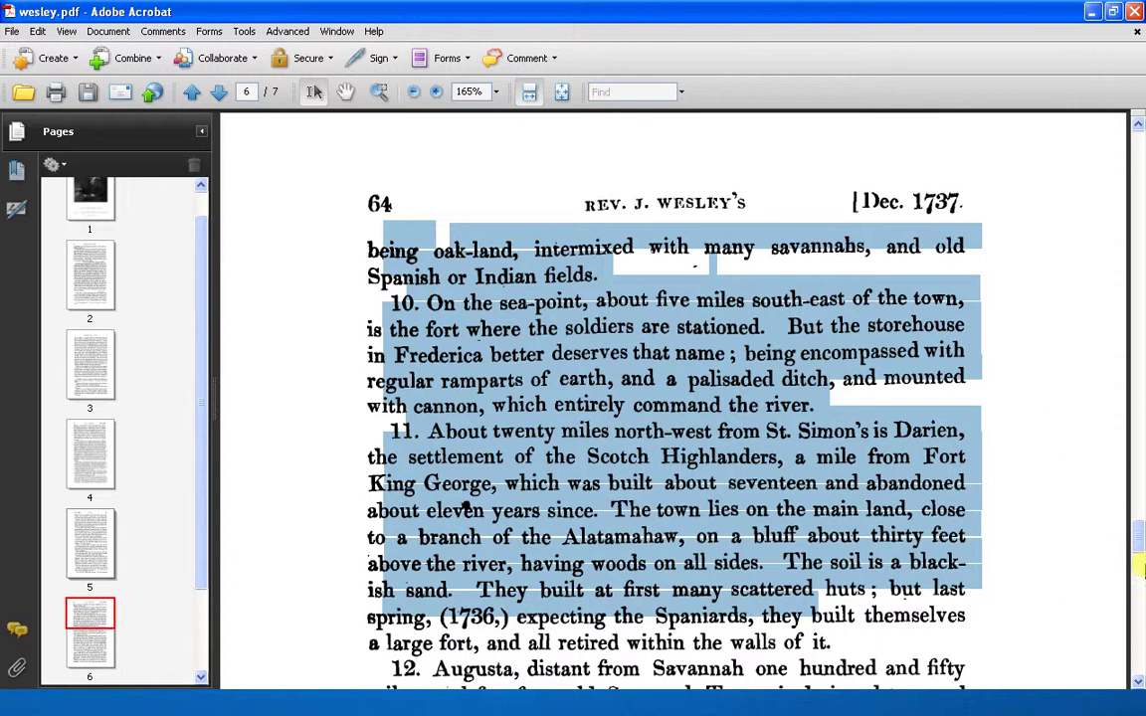
pyautogui.click(619, 93)
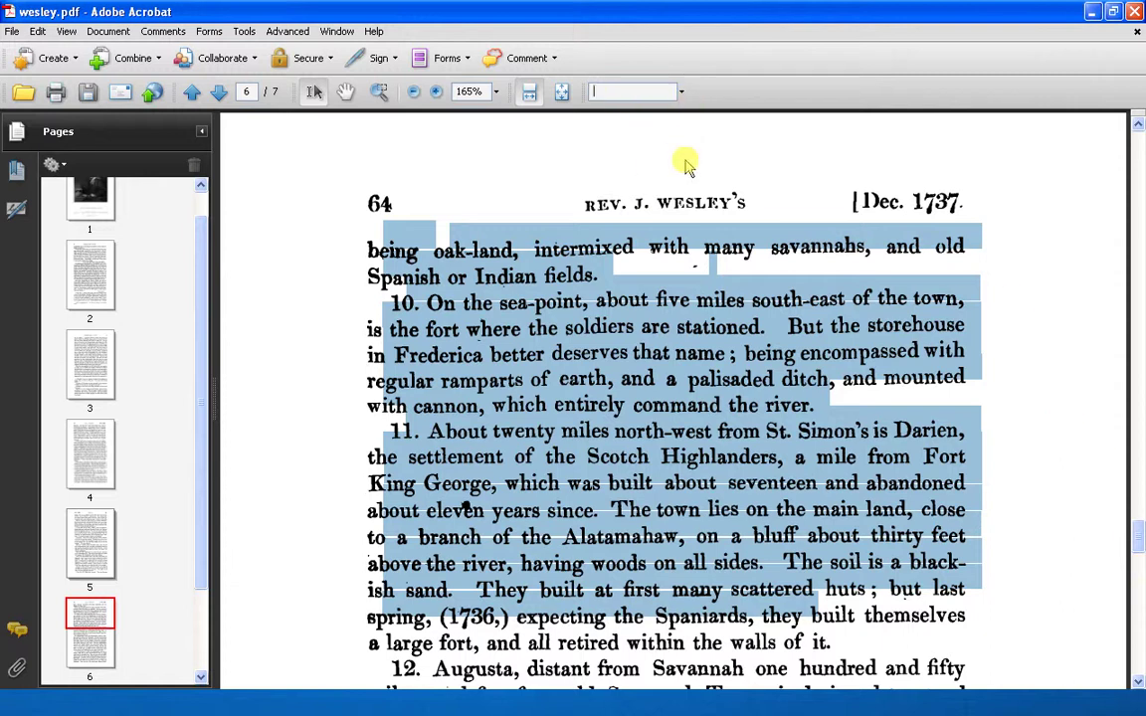
# - Search the document for 'wesley' and dismiss the no-more-matches notice
pyautogui.write('wesley')
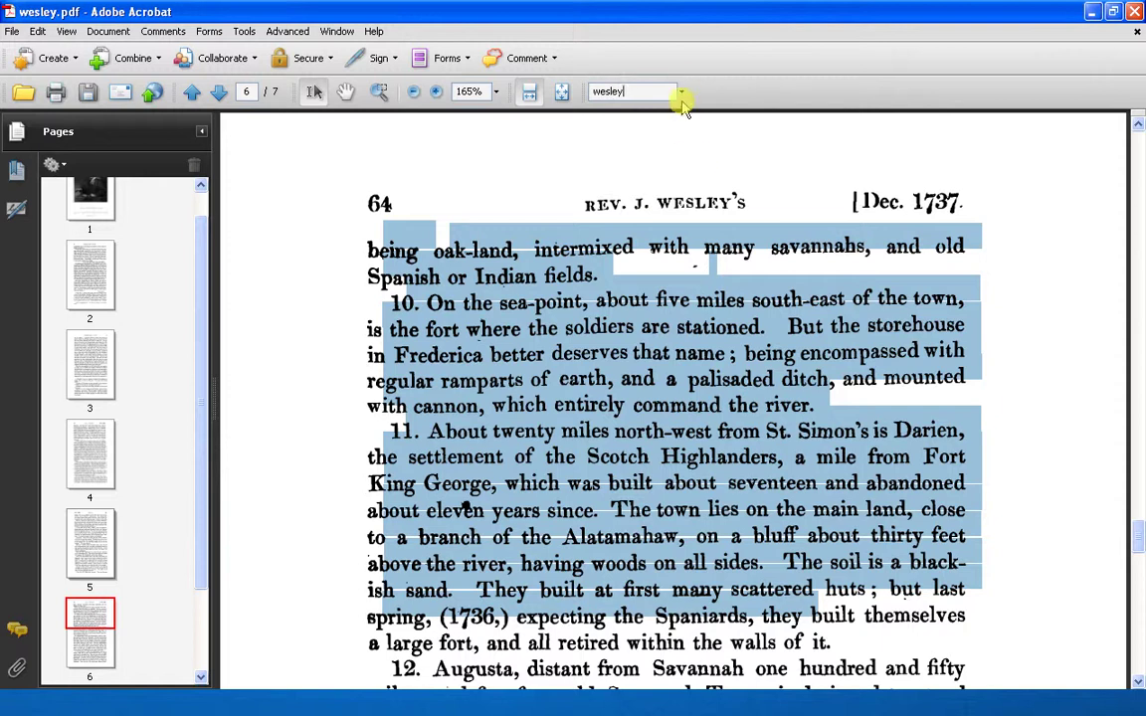
pyautogui.press('Return')
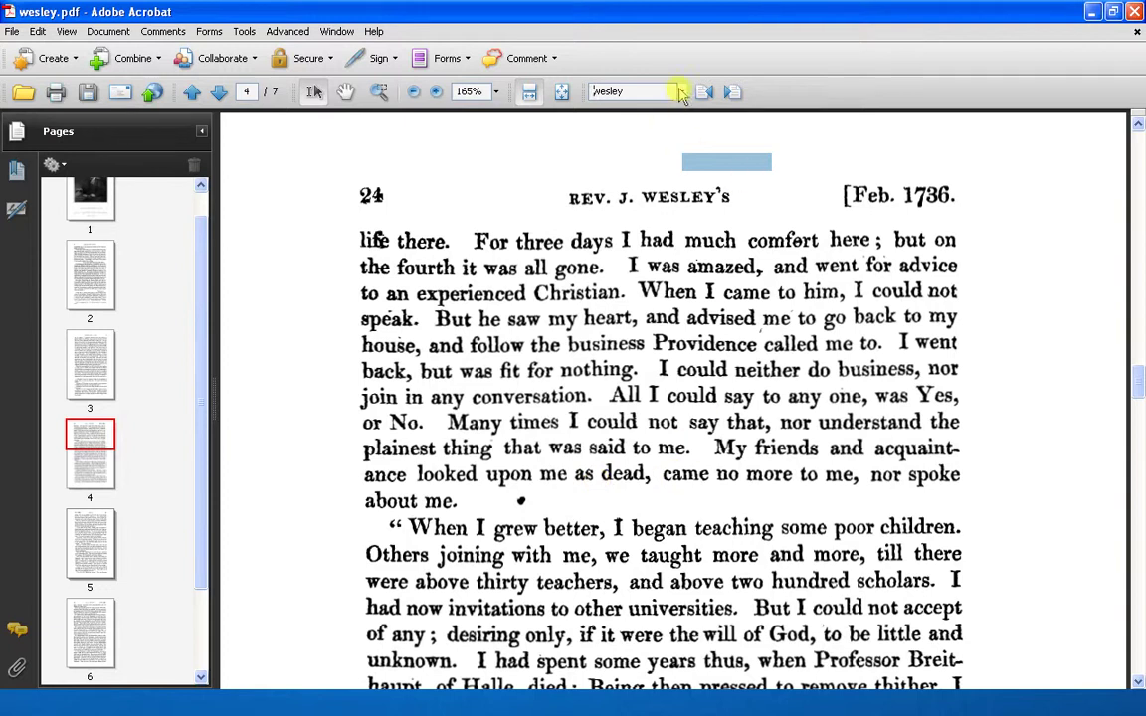
pyautogui.click(734, 93)
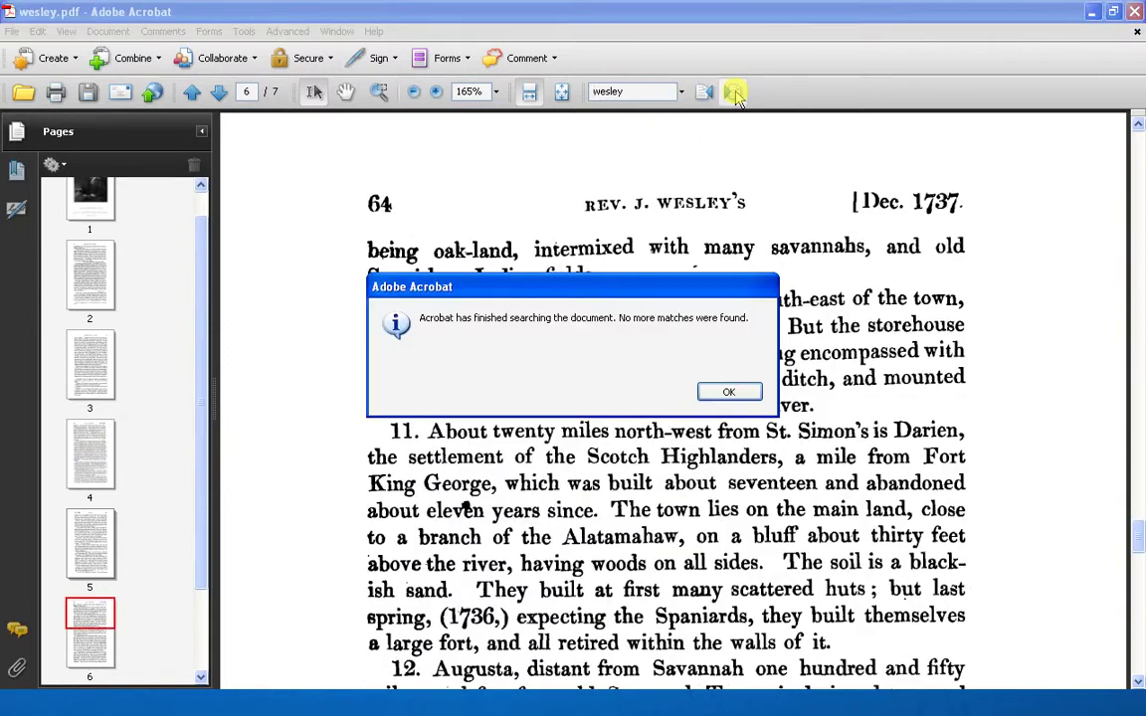
pyautogui.click(736, 394)
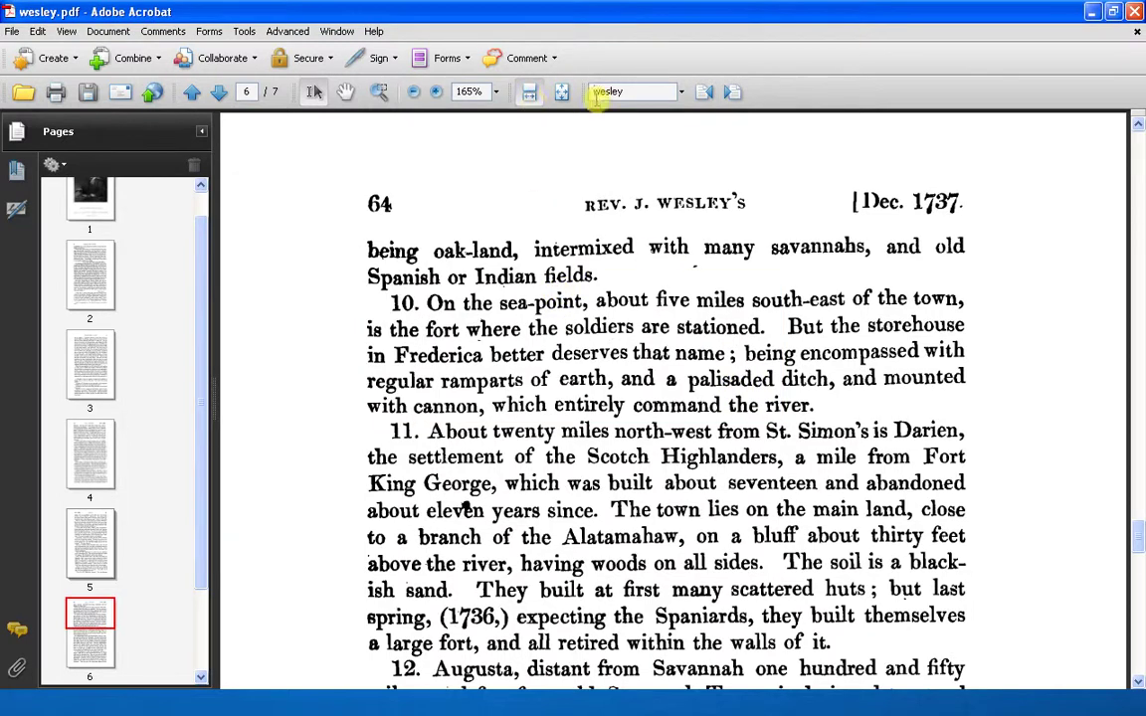
# - Search for 'sea', highlighting it in 'sea-point' on page 64
pyautogui.hotkey('ctrl', 'f')
pyautogui.write('sea')
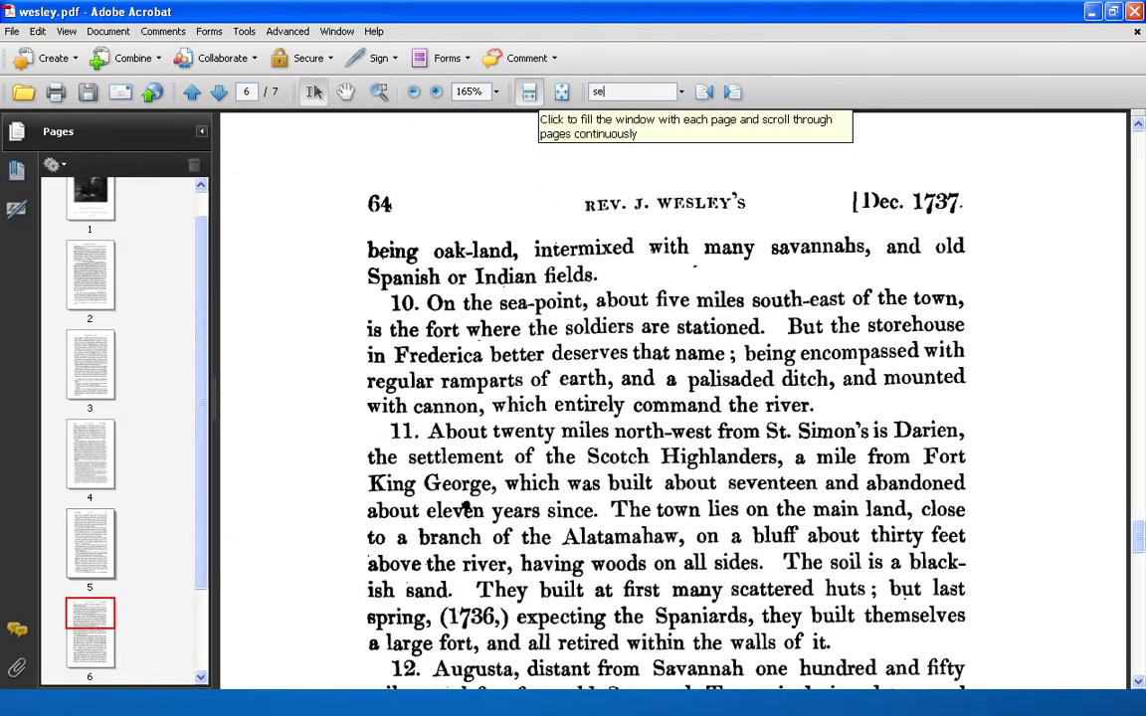
pyautogui.click(732, 91)
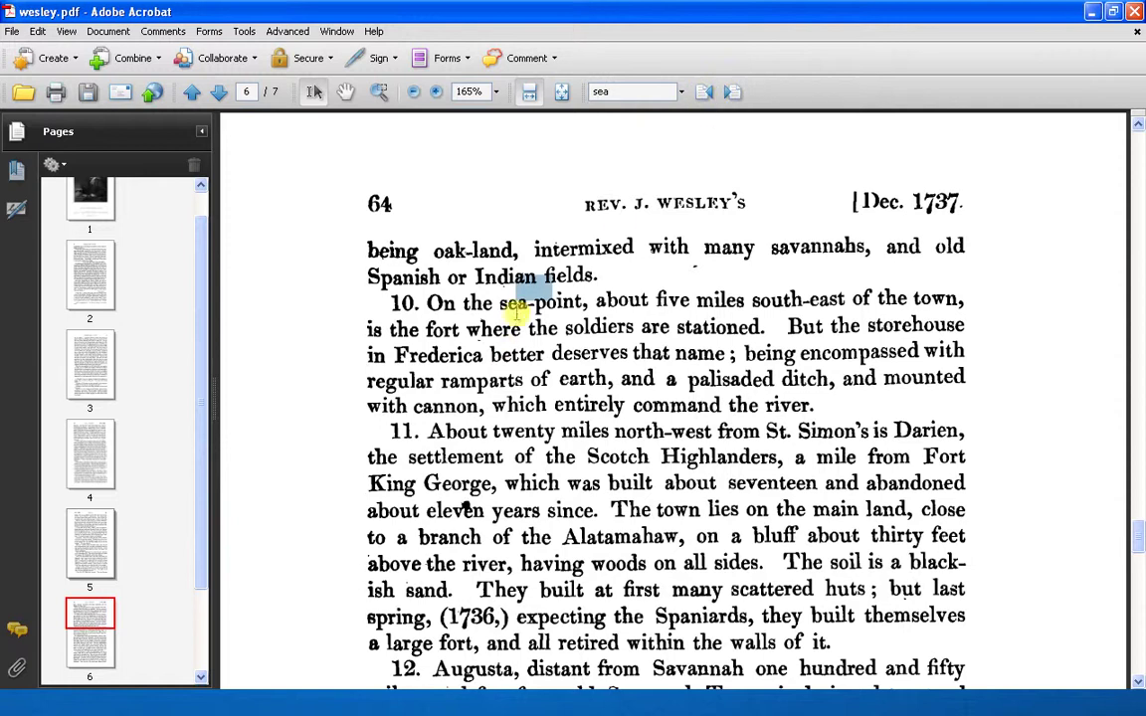
pyautogui.click(617, 92)
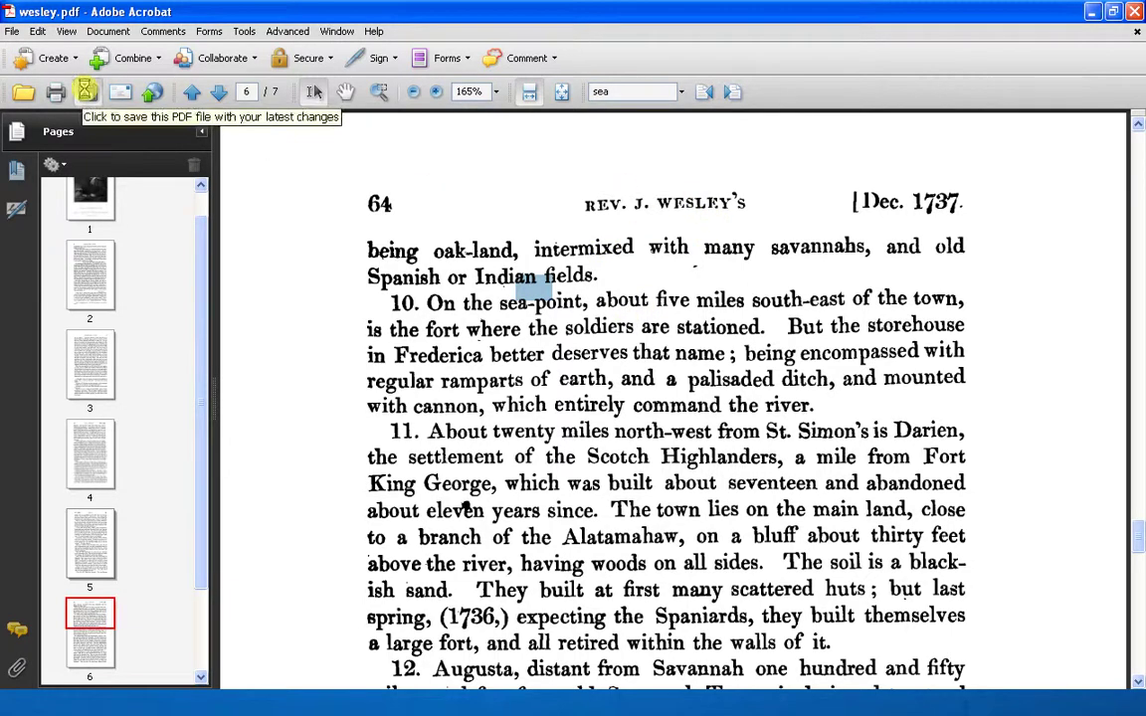
# - Save the searchable document as wesley.pdf on the Desktop
pyautogui.click(87, 93)
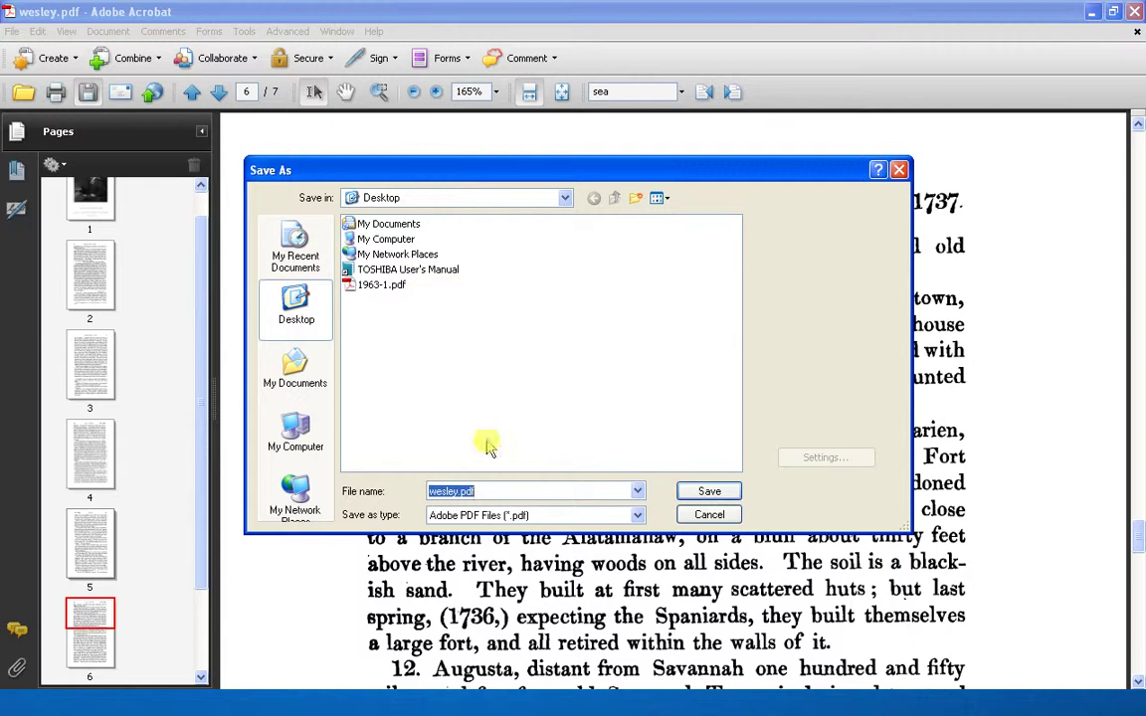
pyautogui.click(727, 499)
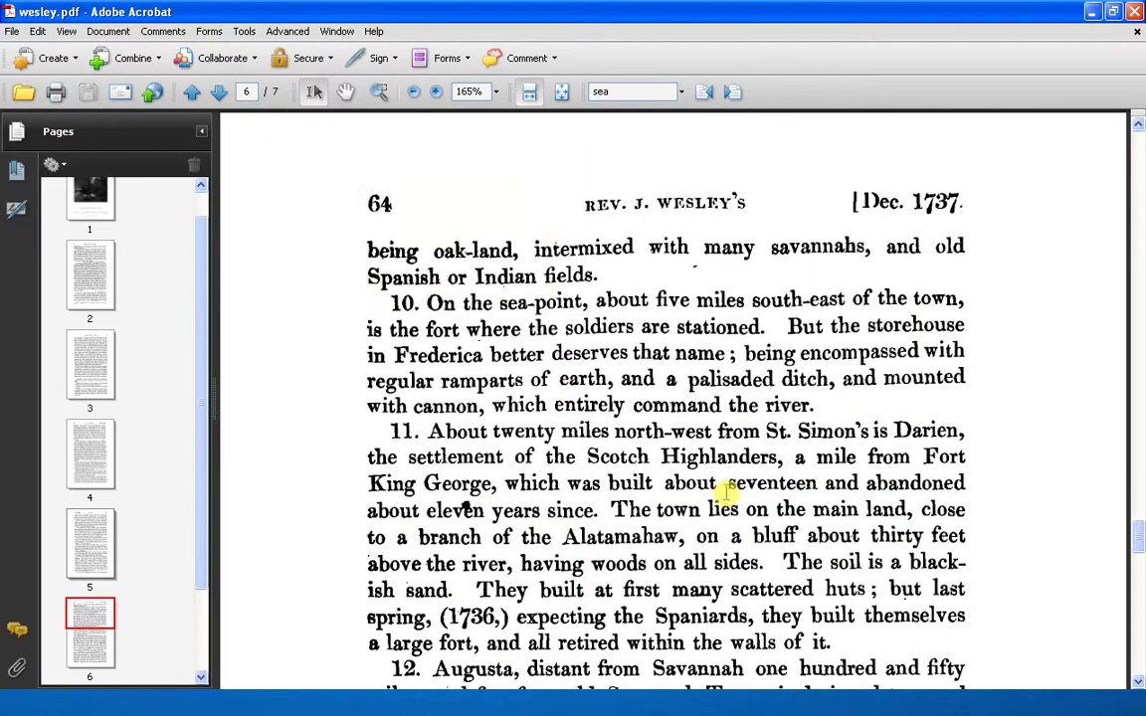